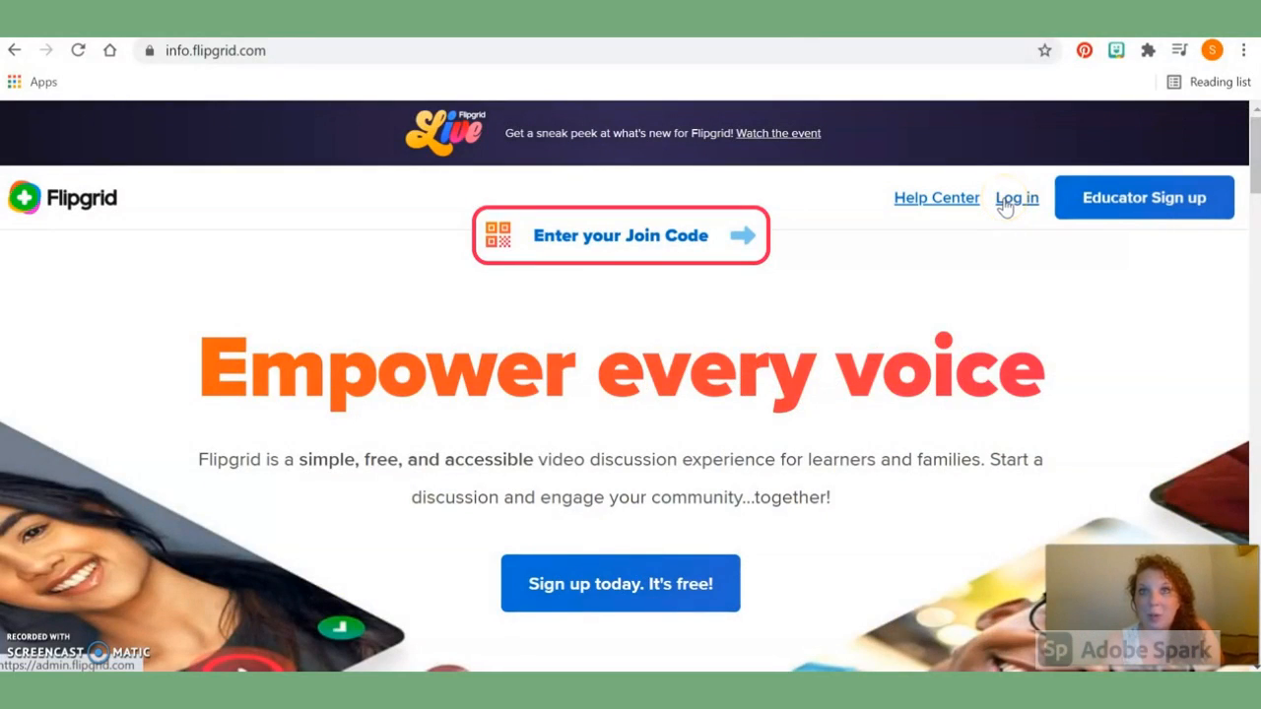
# Log in to Flipgrid as an educator with the school Google account.
pyautogui.click(1006, 202)
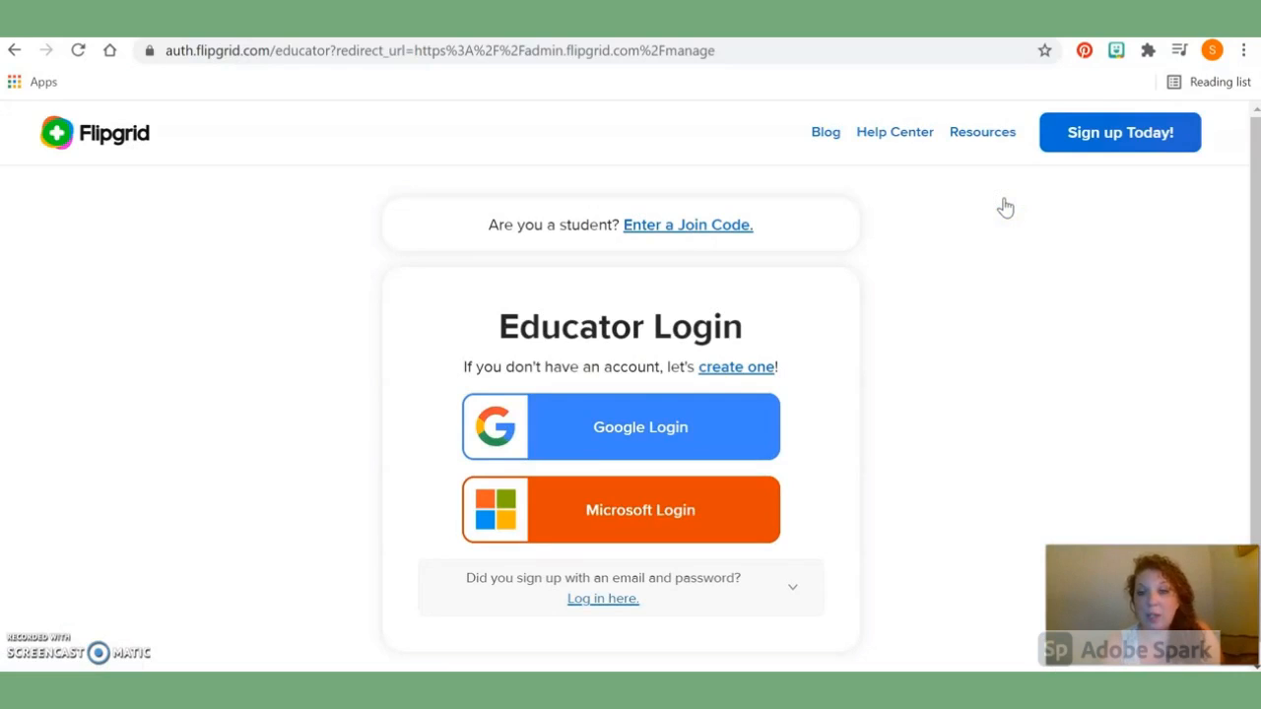
pyautogui.click(857, 281)
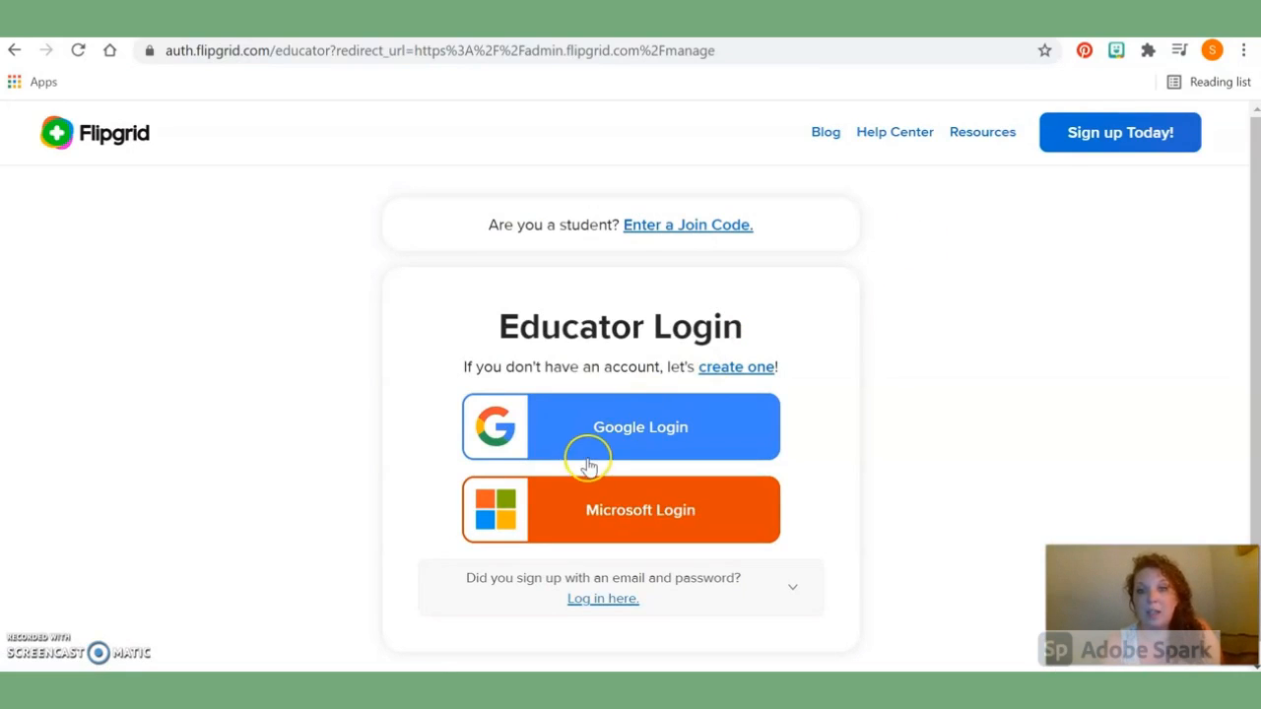
pyautogui.click(568, 429)
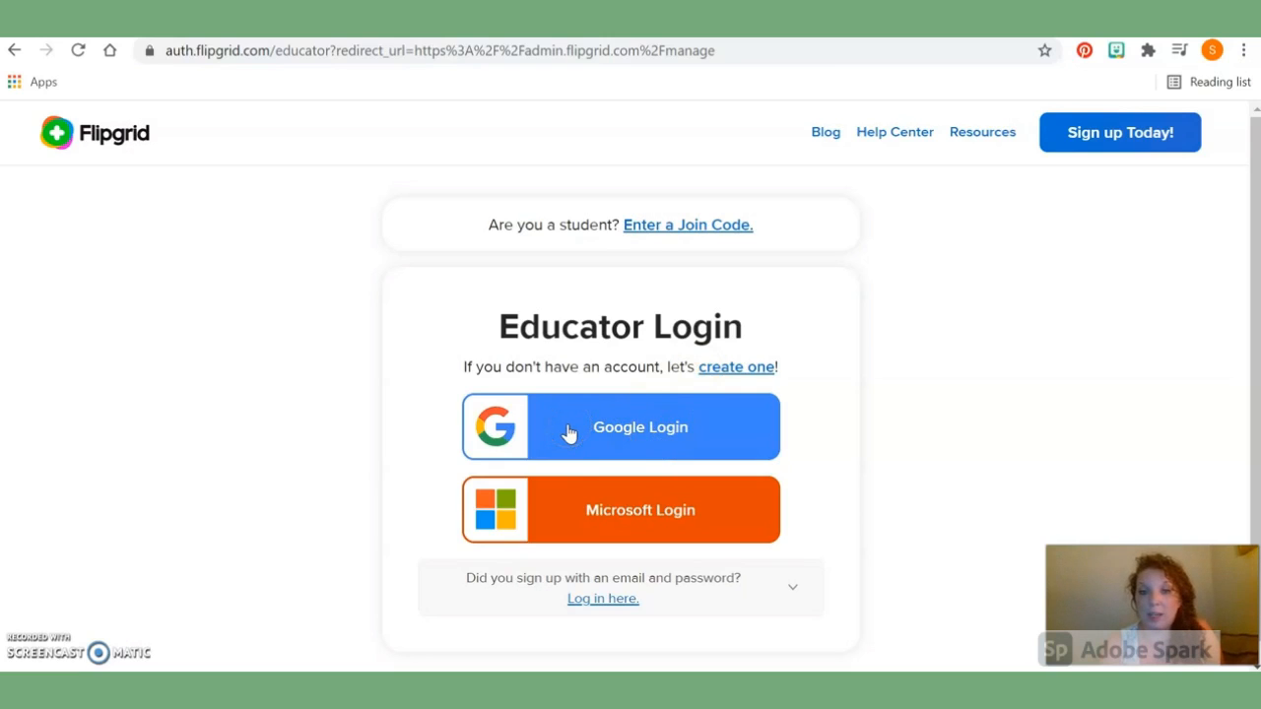
pyautogui.click(620, 428)
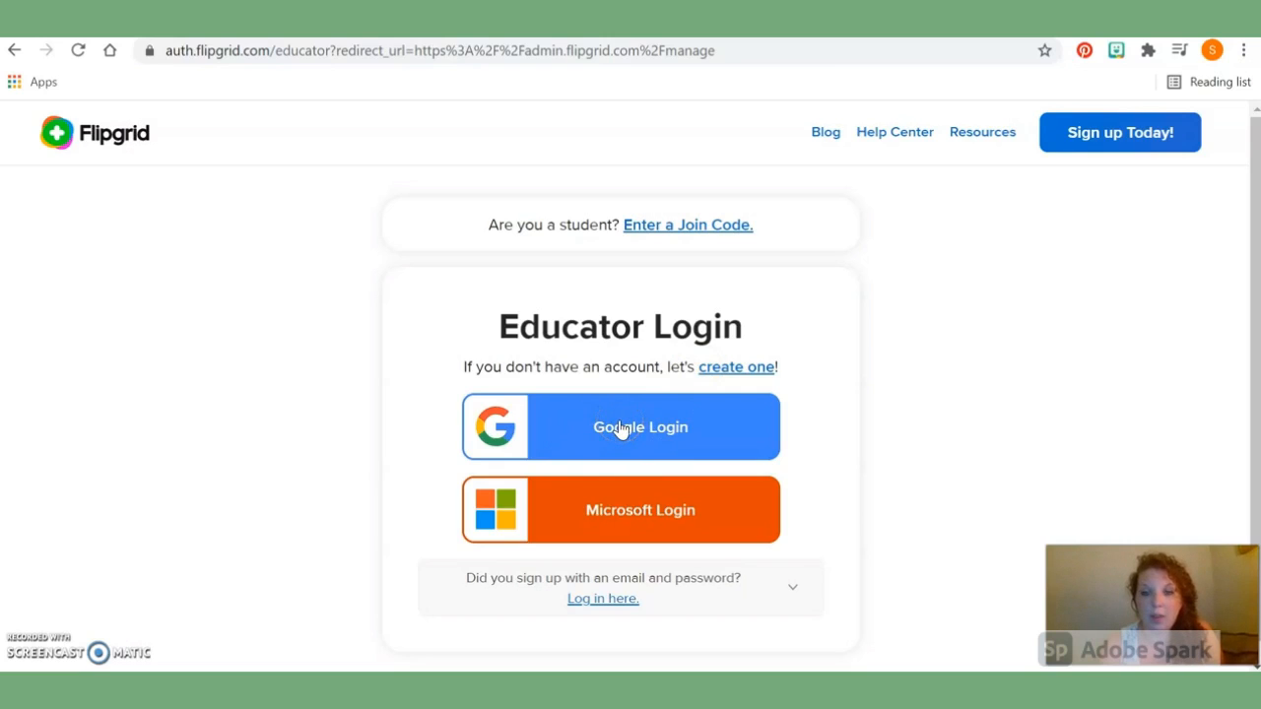
pyautogui.click(620, 428)
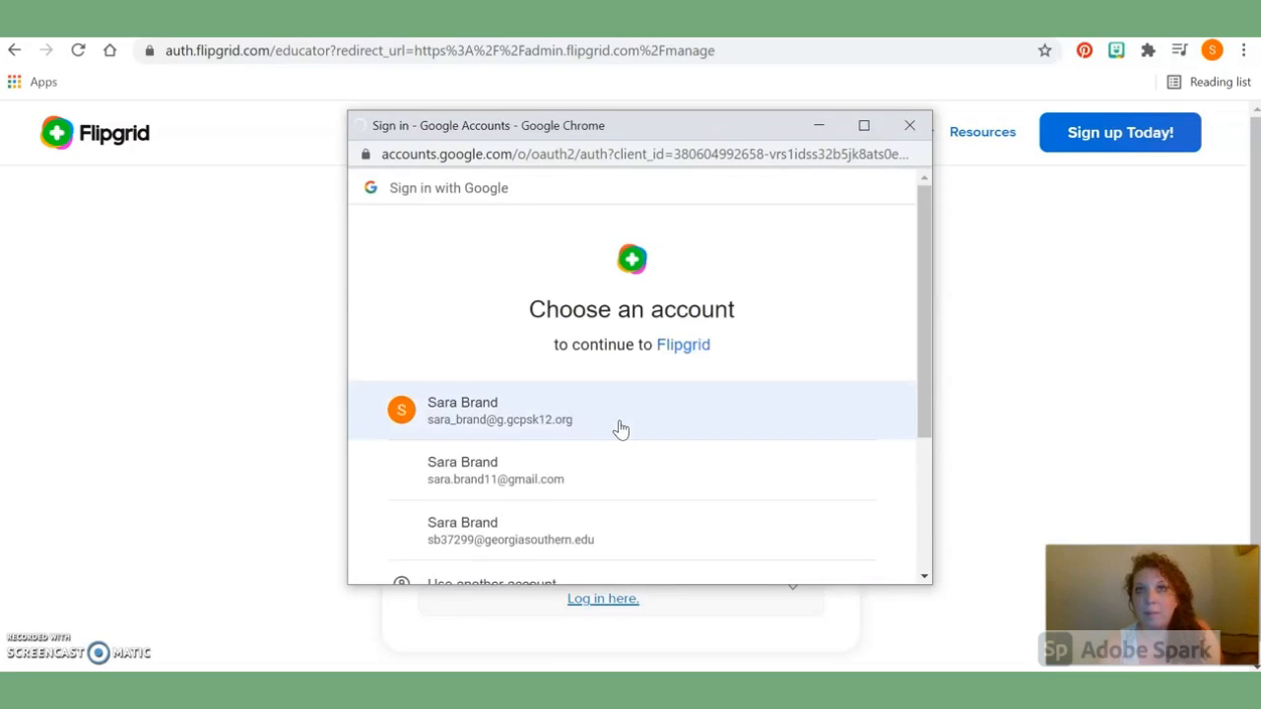
pyautogui.click(459, 431)
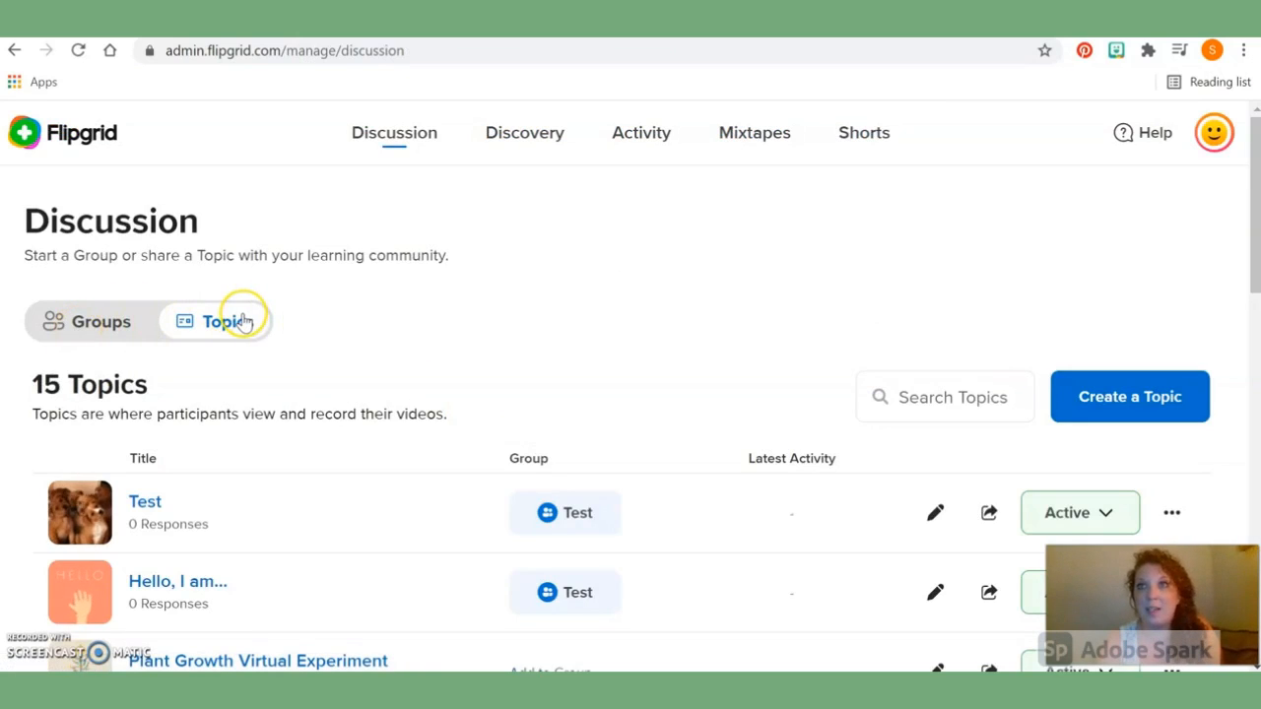
# Start a new group and name it with the teacher's title and surname followed by 2021.
pyautogui.click(79, 323)
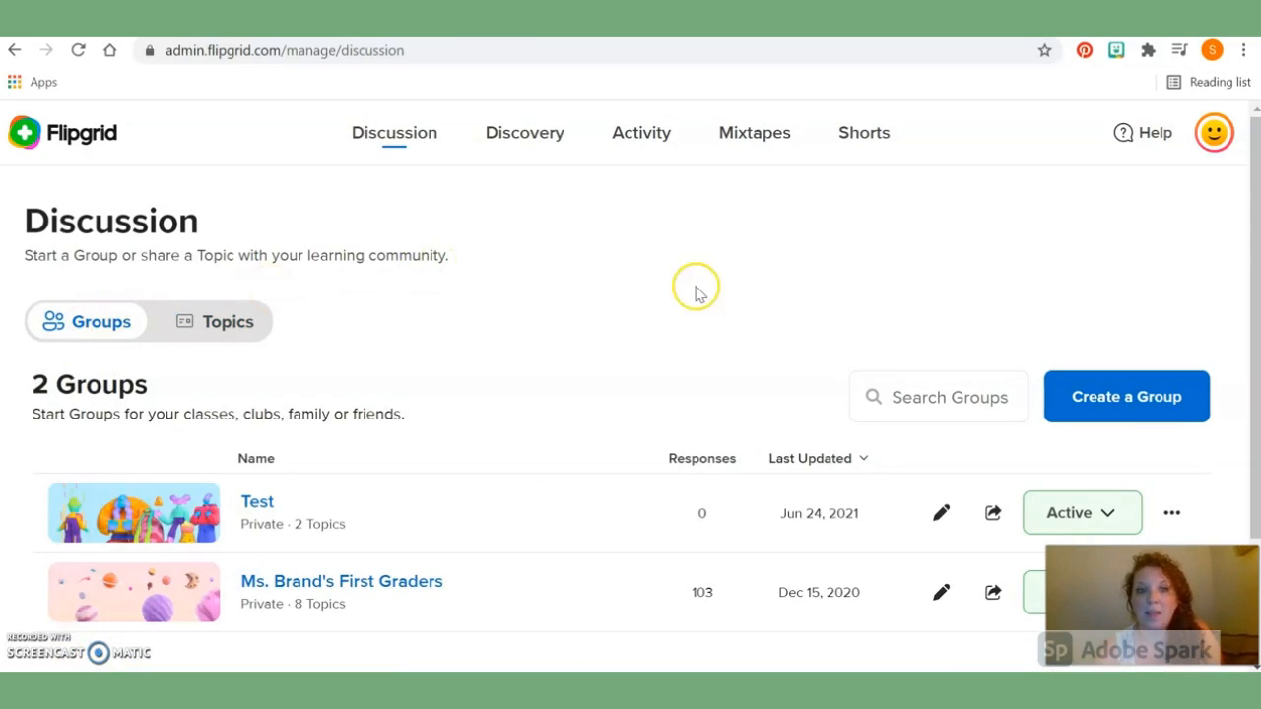
pyautogui.click(1107, 406)
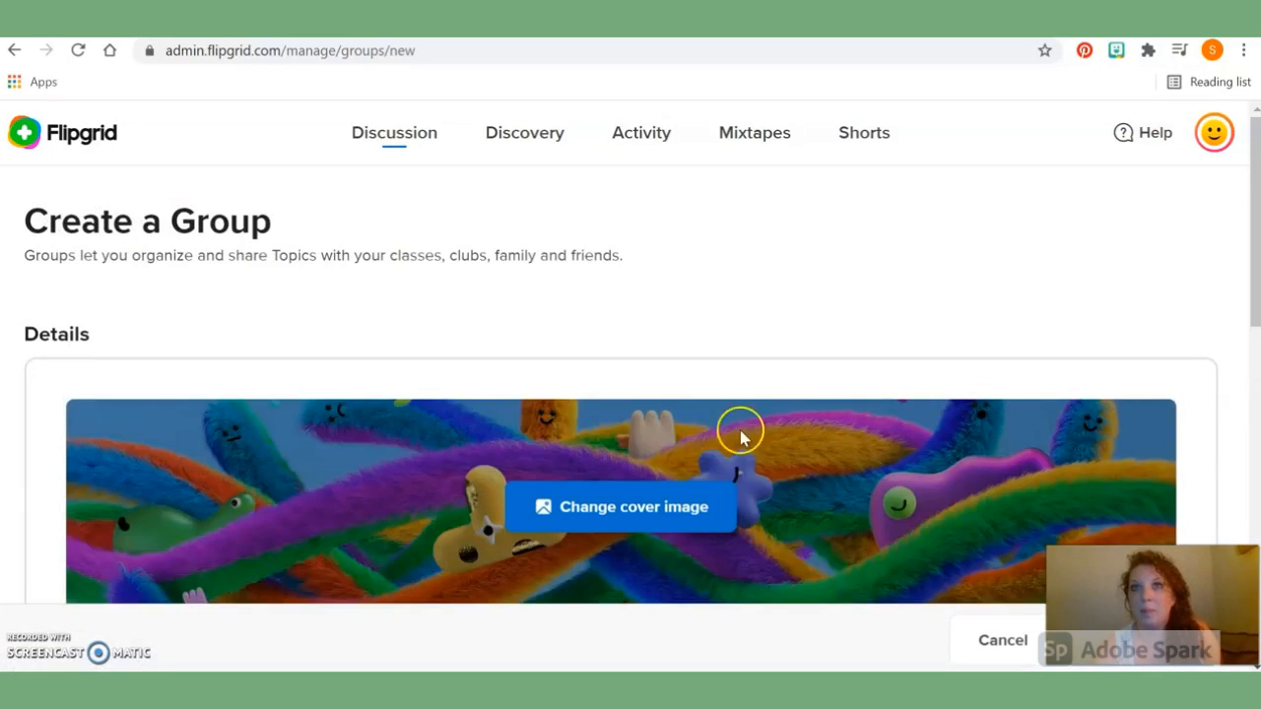
pyautogui.scroll(-2, 668, 427)
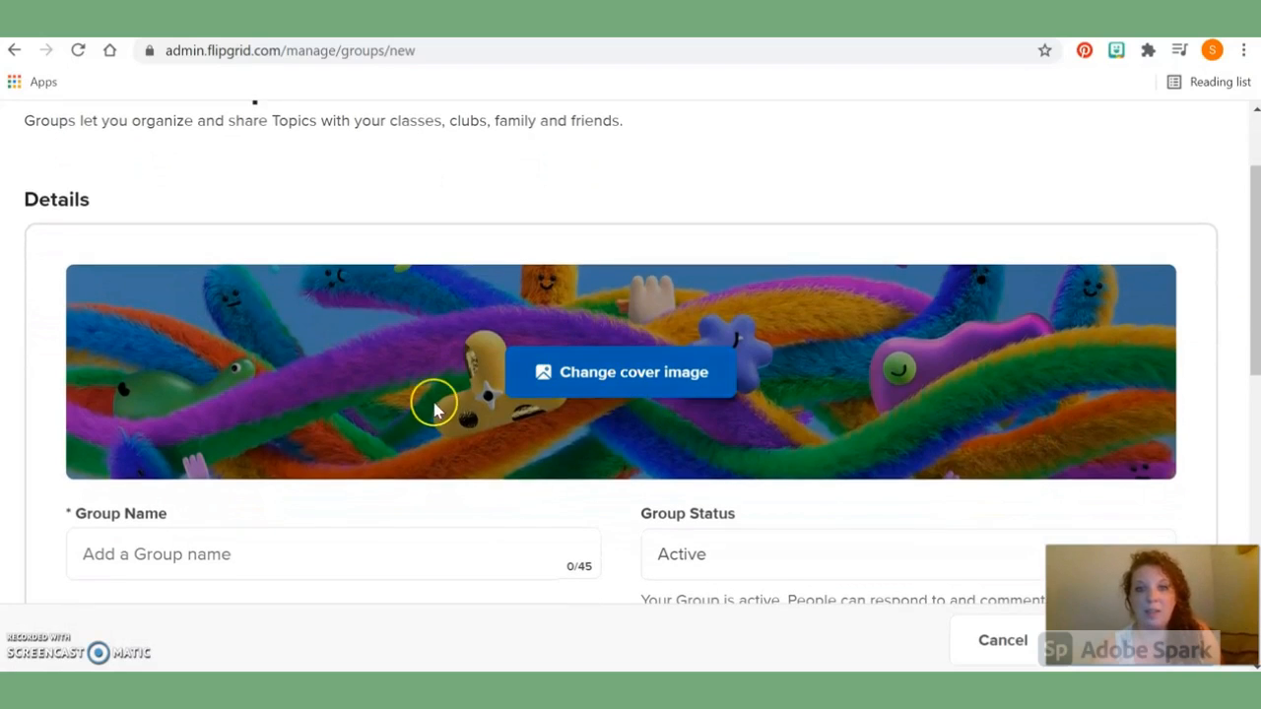
pyautogui.scroll(-1, 260, 422)
pyautogui.scroll(-2, 261, 421)
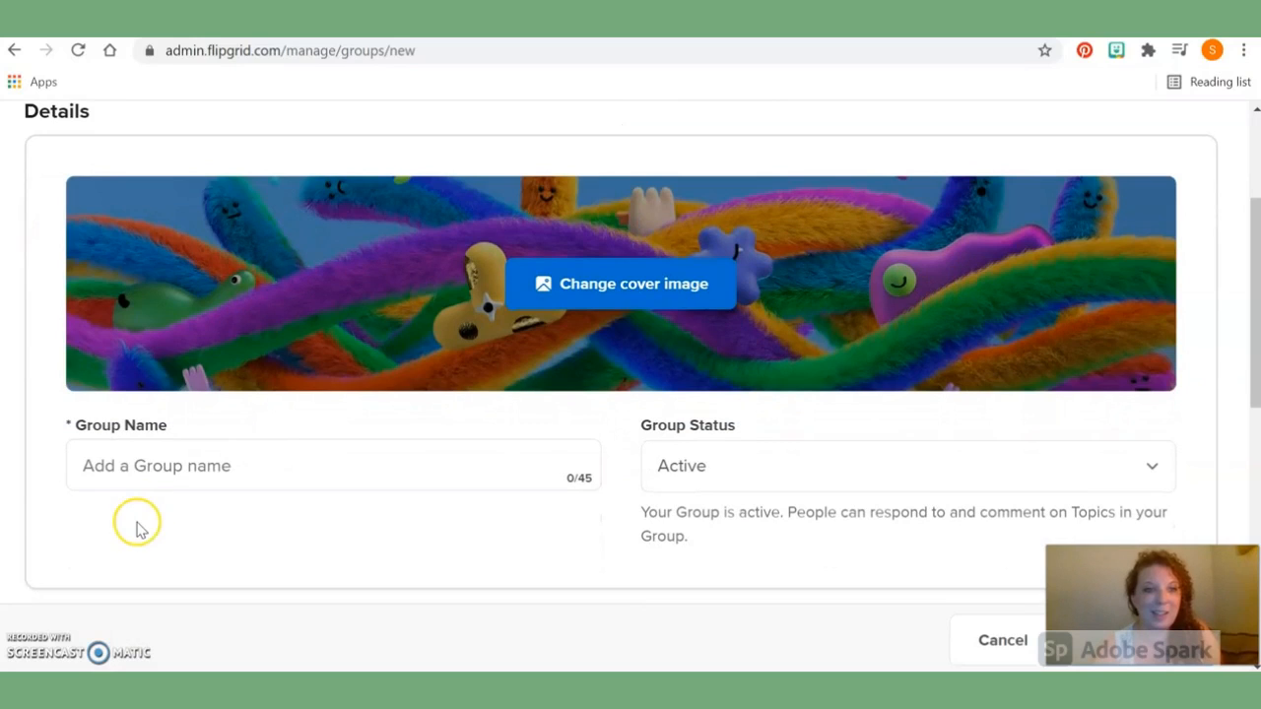
pyautogui.click(87, 467)
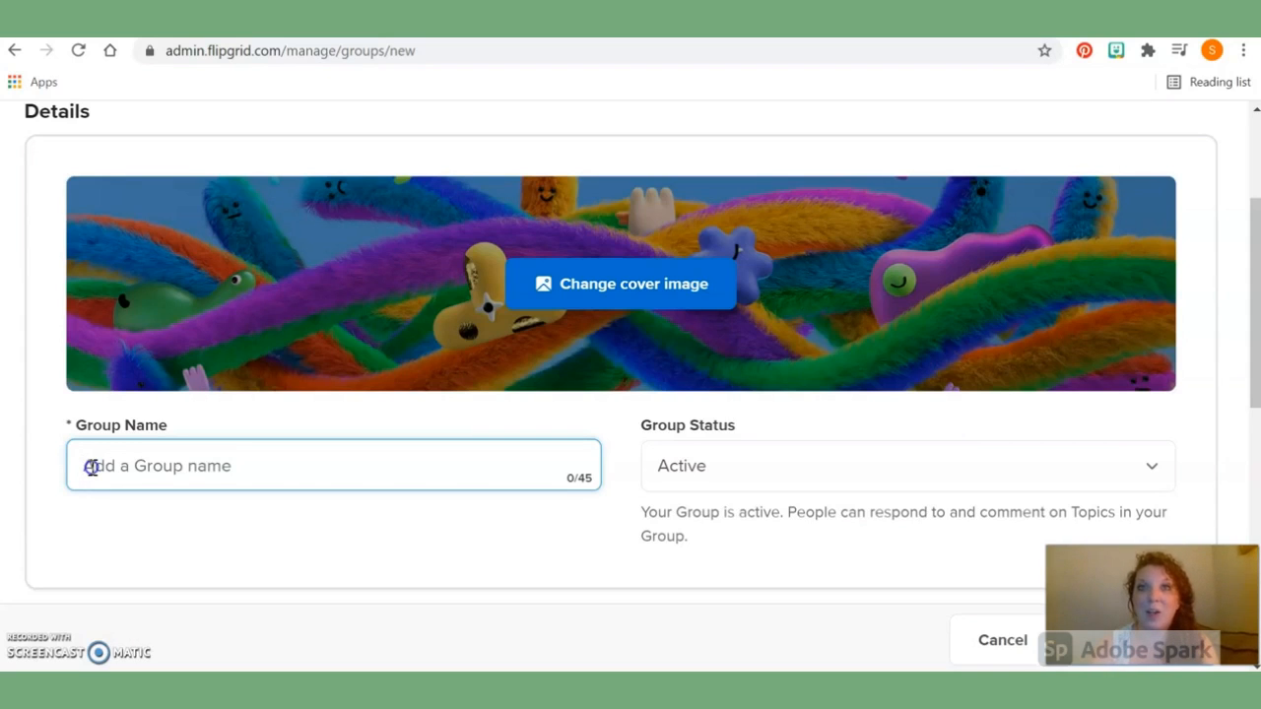
pyautogui.write('M')
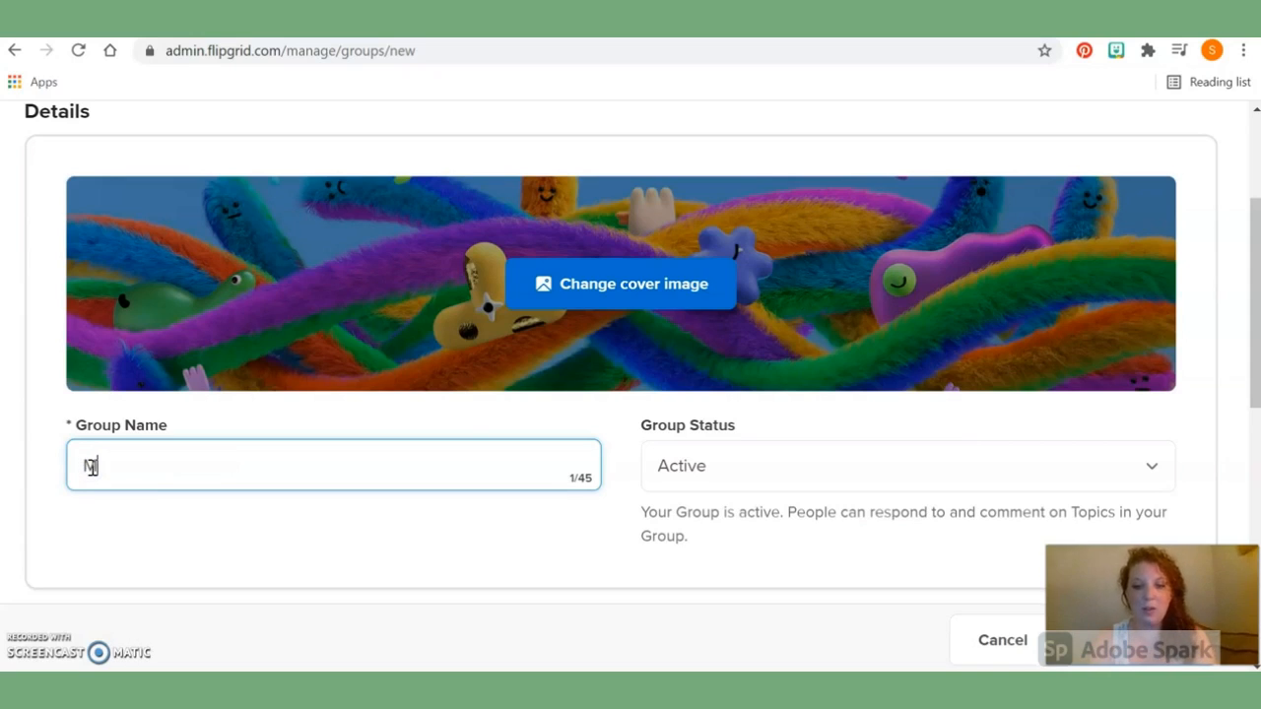
pyautogui.write('s. Bra')
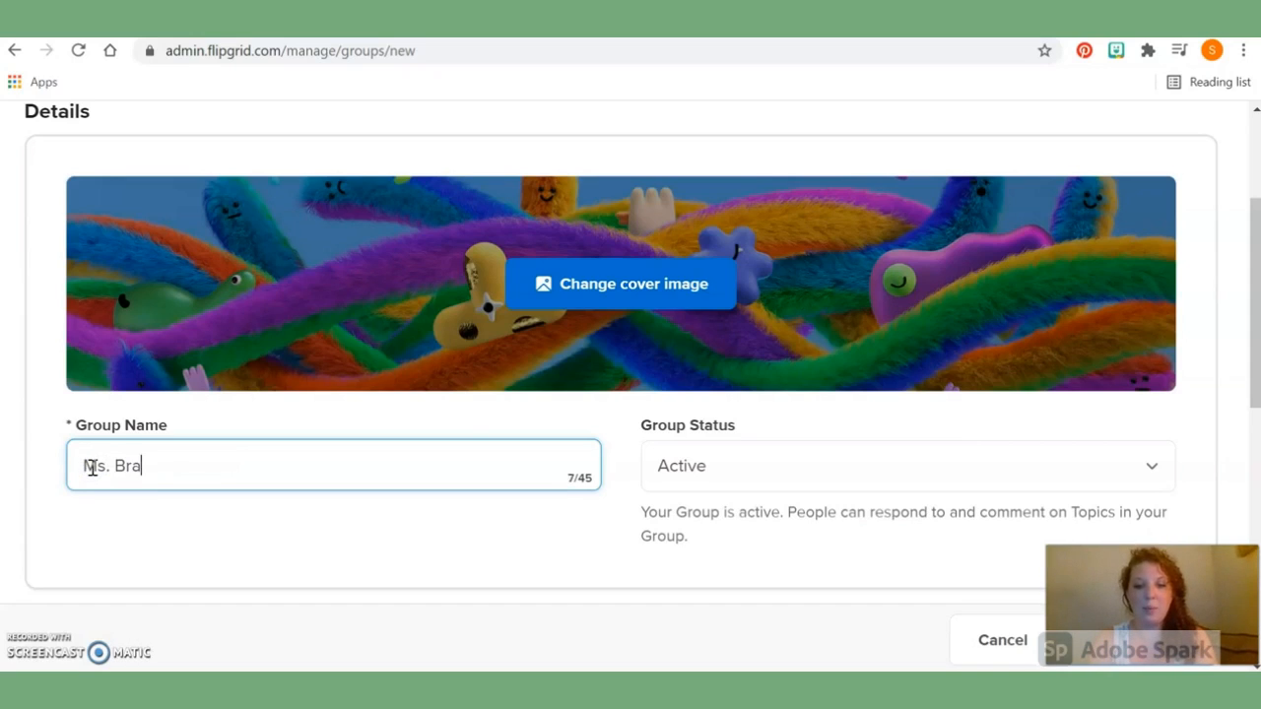
pyautogui.write('nd 202')
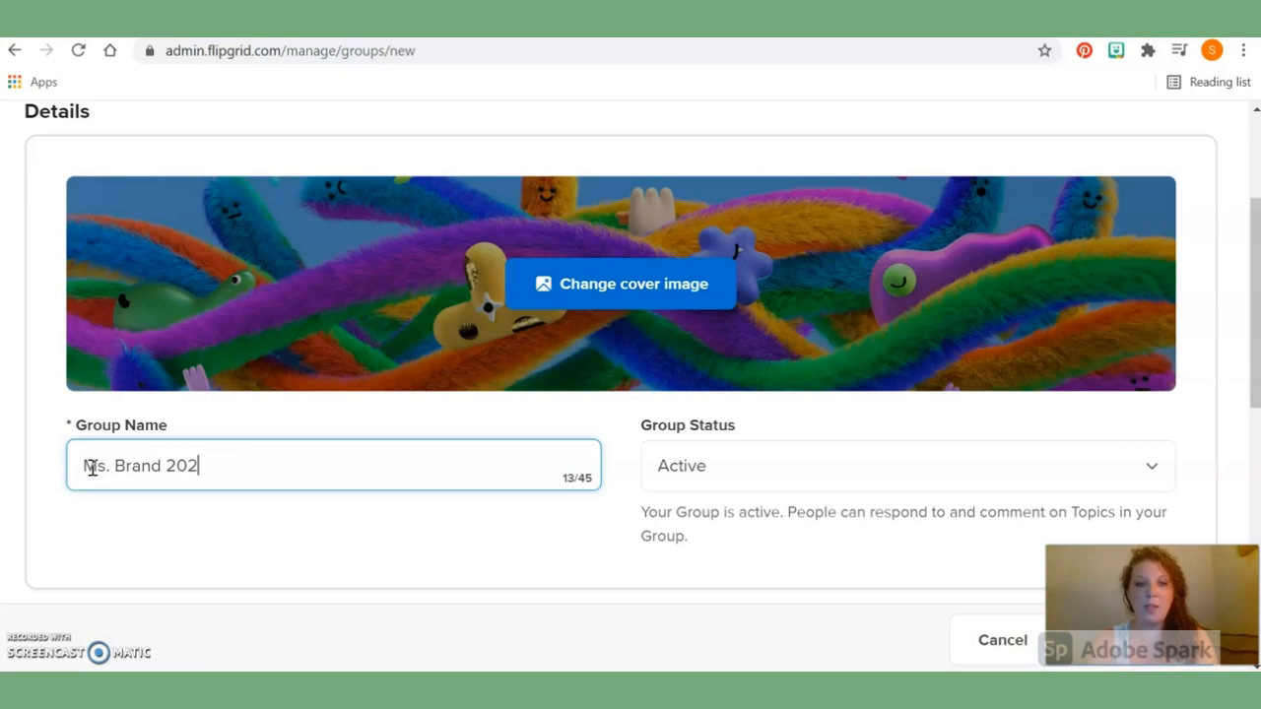
pyautogui.write('1')
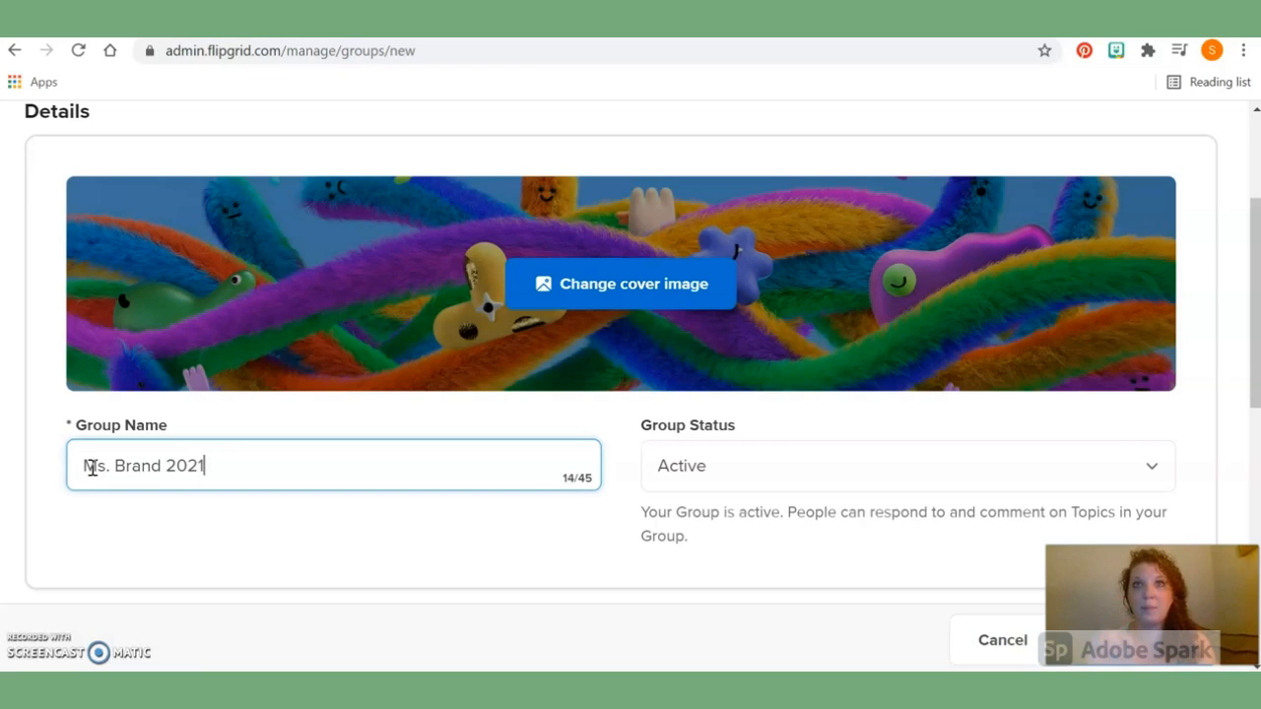
# Give students access to the group through Google Classroom, using the class 2021-2022.
pyautogui.scroll(-2, 205, 522)
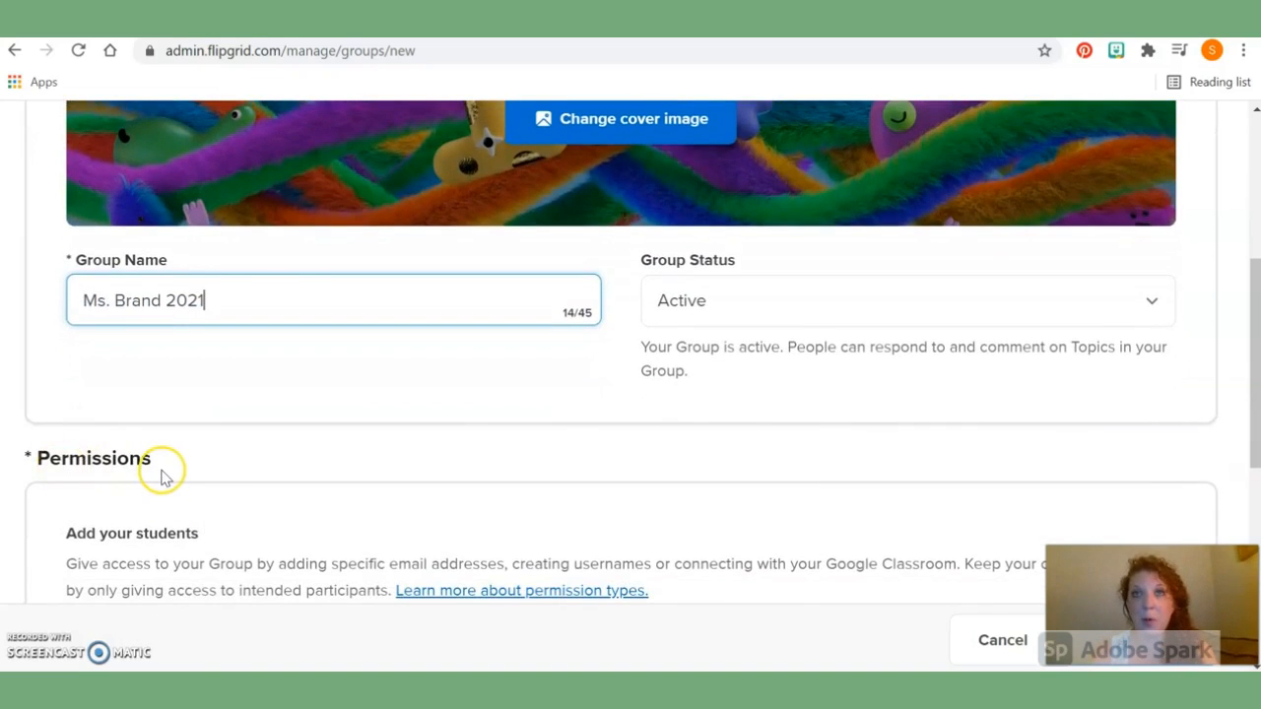
pyautogui.scroll(-1, 160, 473)
pyautogui.scroll(-1, 165, 477)
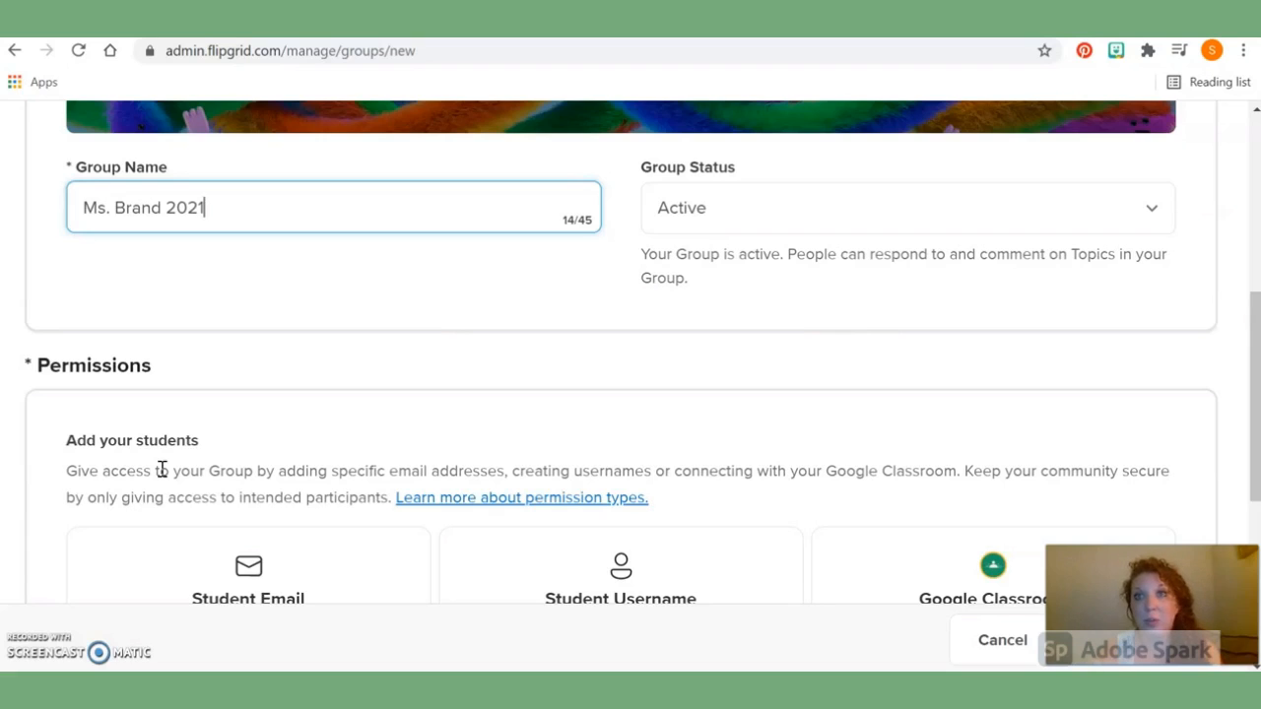
pyautogui.scroll(-1, 162, 470)
pyautogui.scroll(-1, 163, 473)
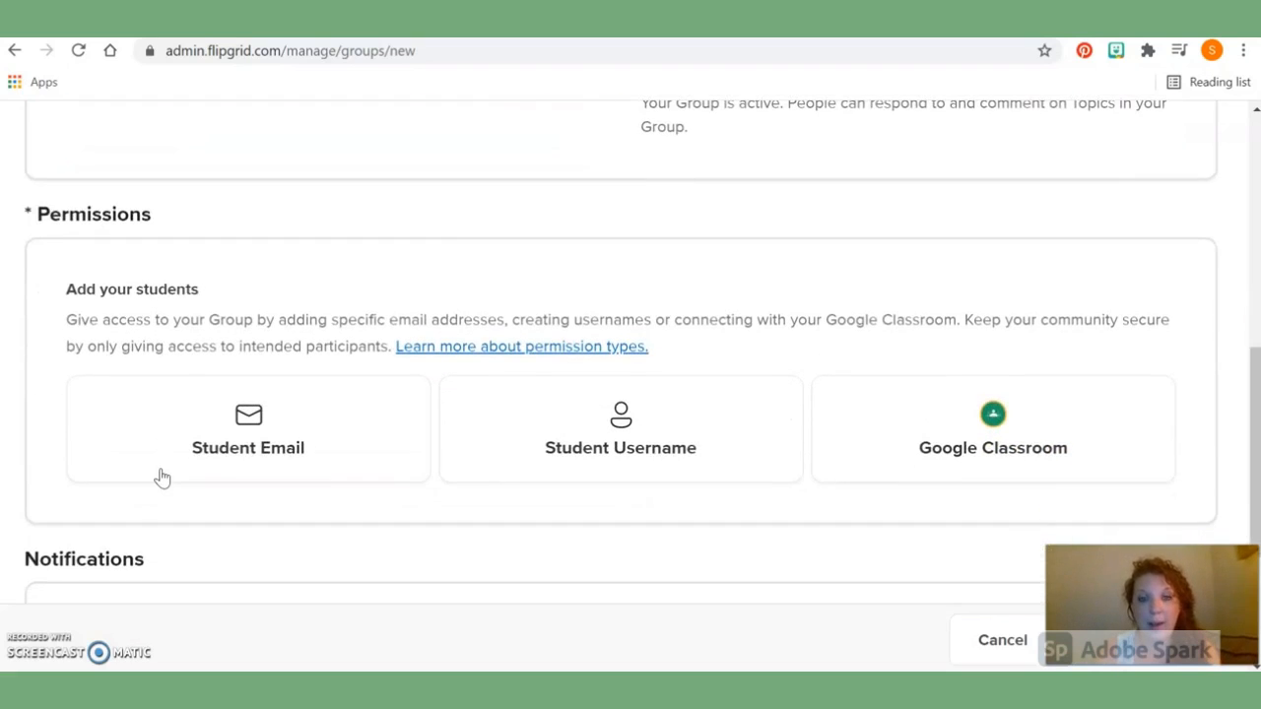
pyautogui.click(999, 431)
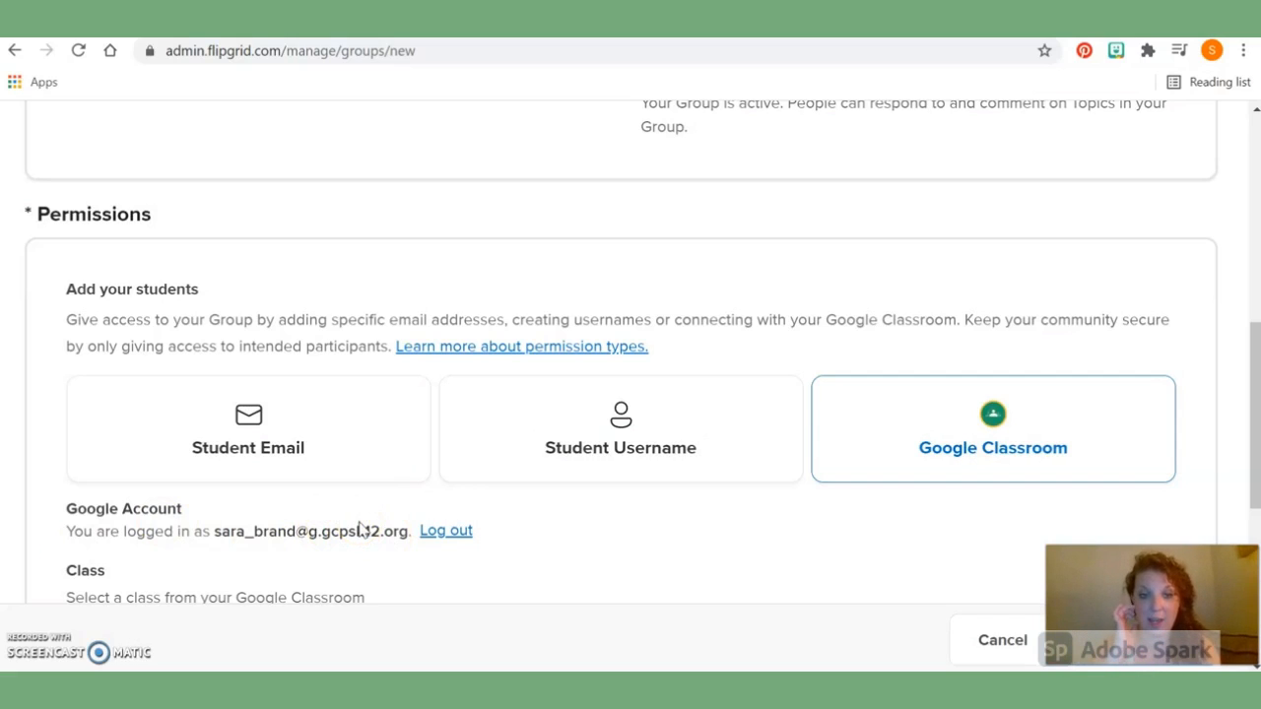
pyautogui.scroll(-1, 360, 529)
pyautogui.click(446, 507)
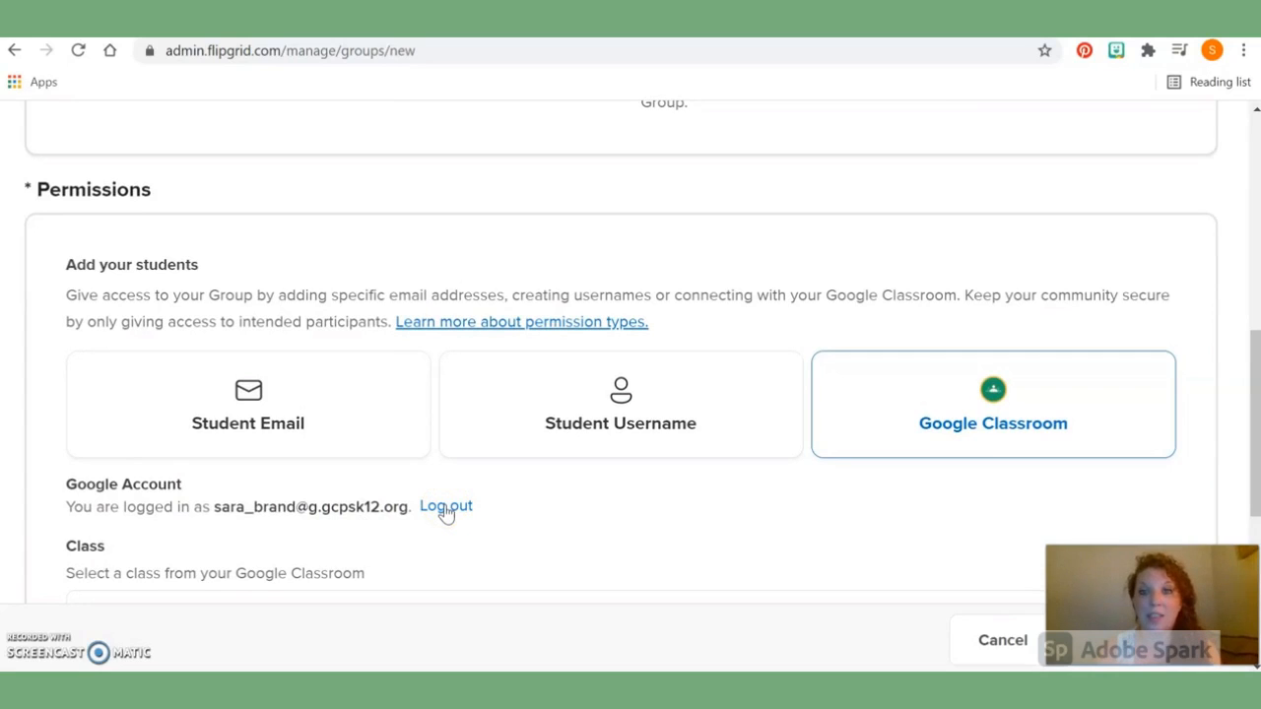
pyautogui.scroll(-1, 445, 512)
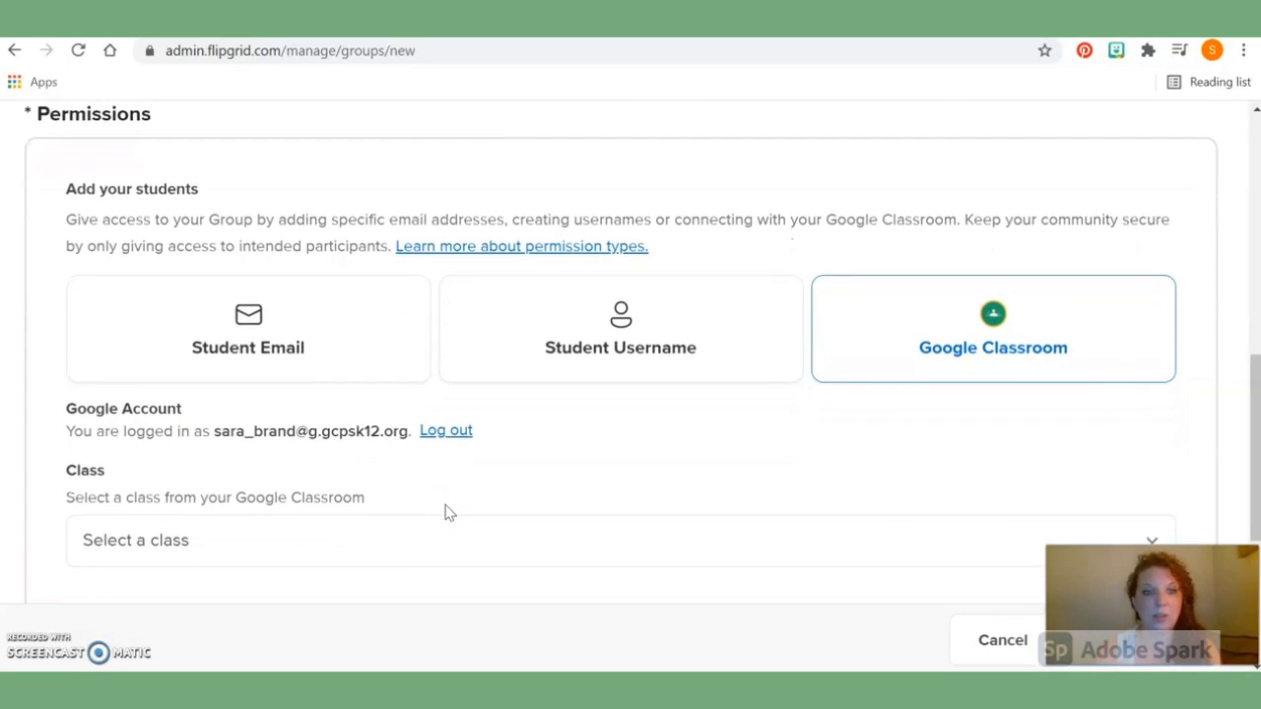
pyautogui.scroll(-1, 445, 512)
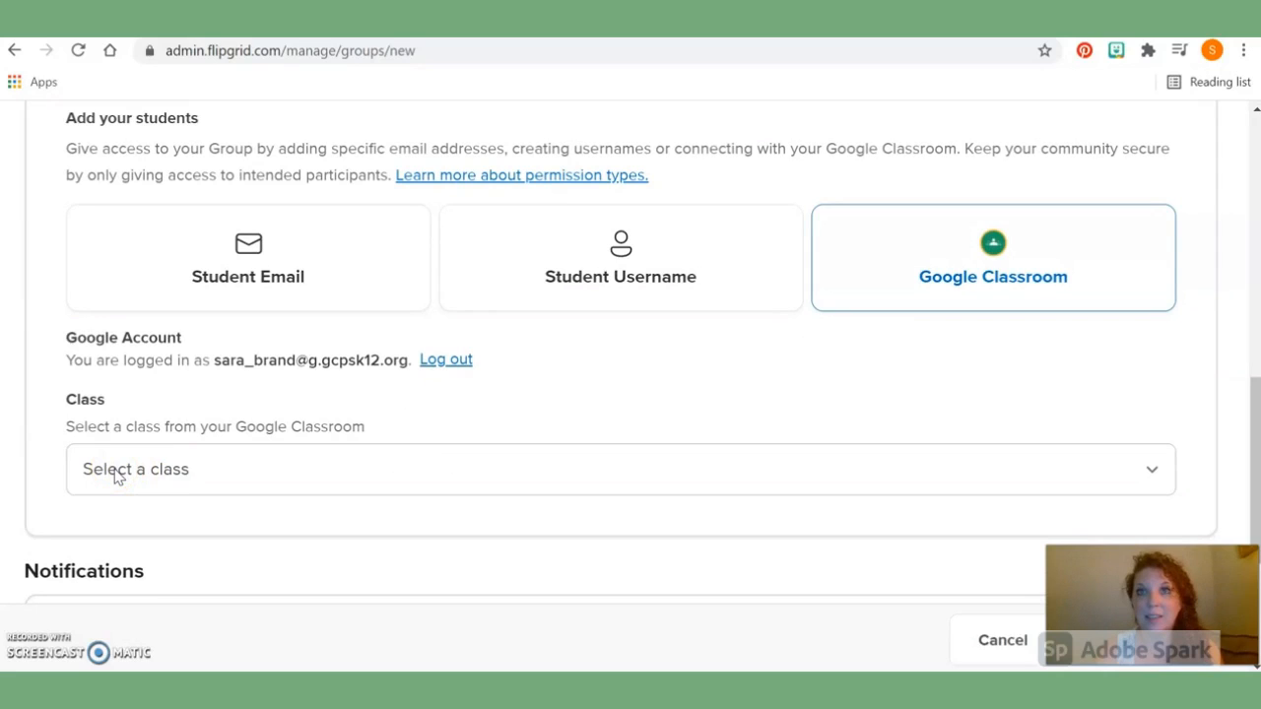
pyautogui.click(118, 477)
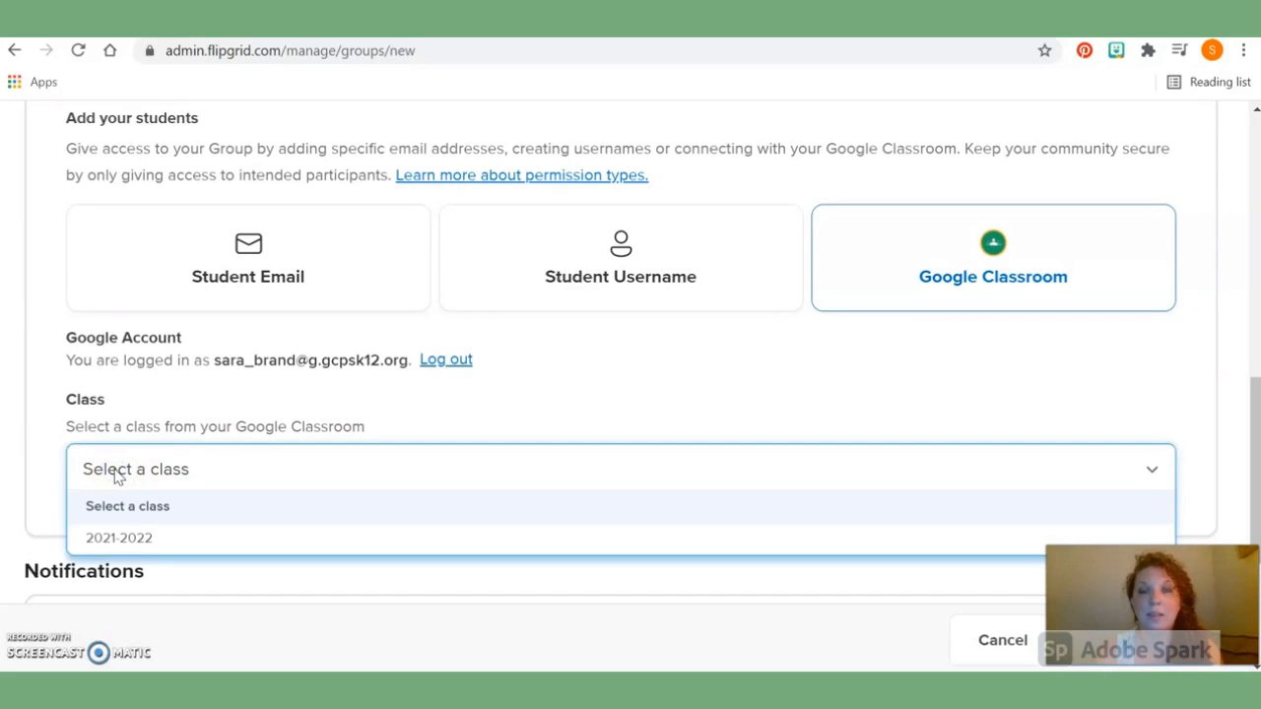
pyautogui.click(128, 540)
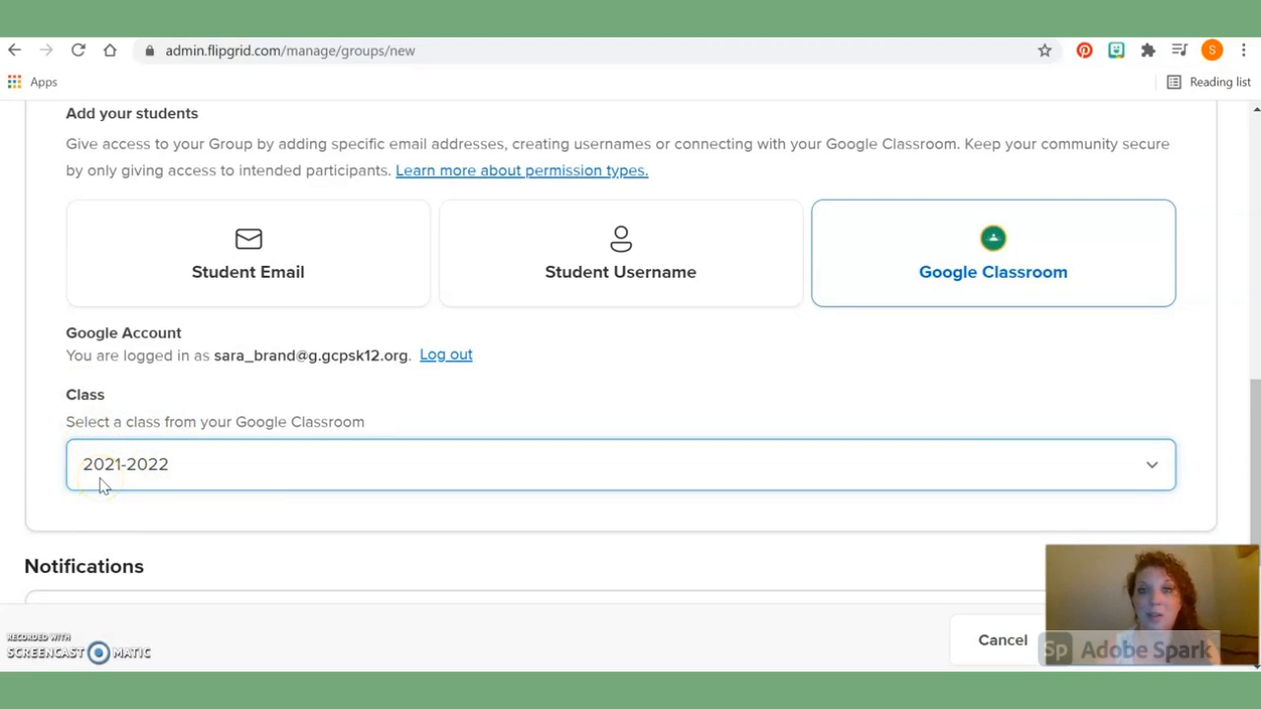
# Set your own notifications to Daily, create the group, and dismiss its sharing dialog.
pyautogui.scroll(-2, 103, 484)
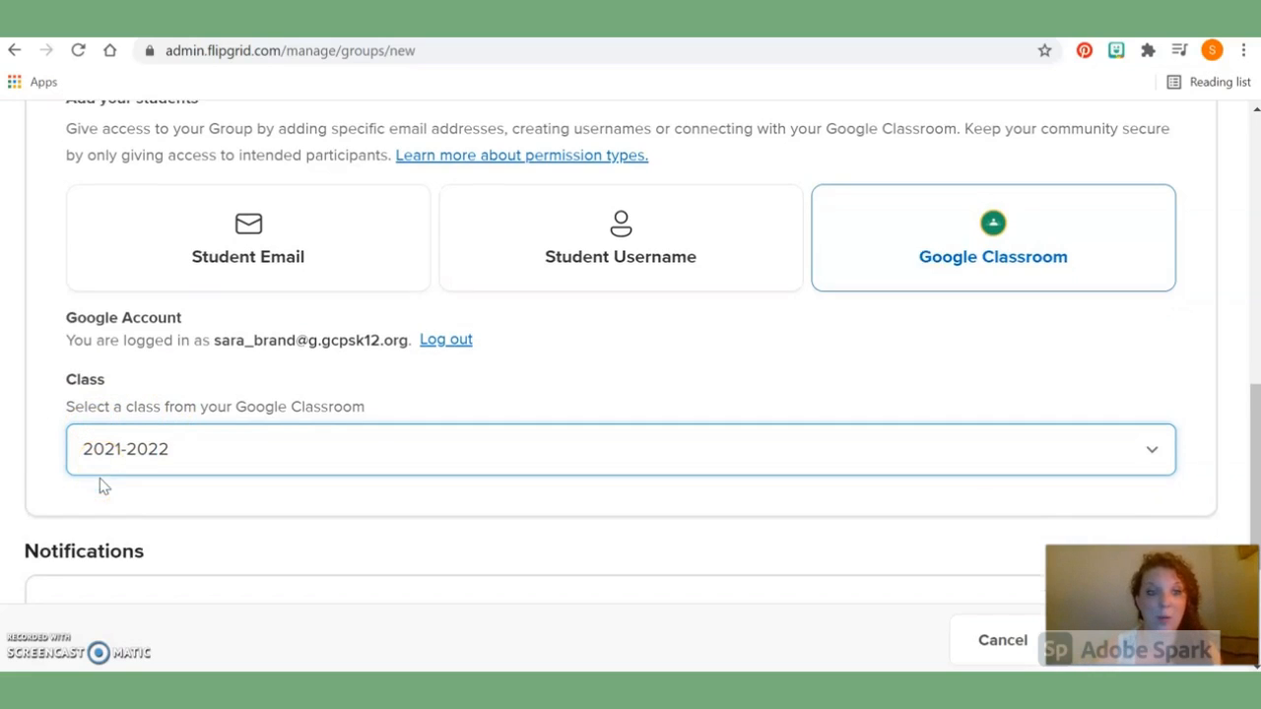
pyautogui.scroll(-2, 102, 482)
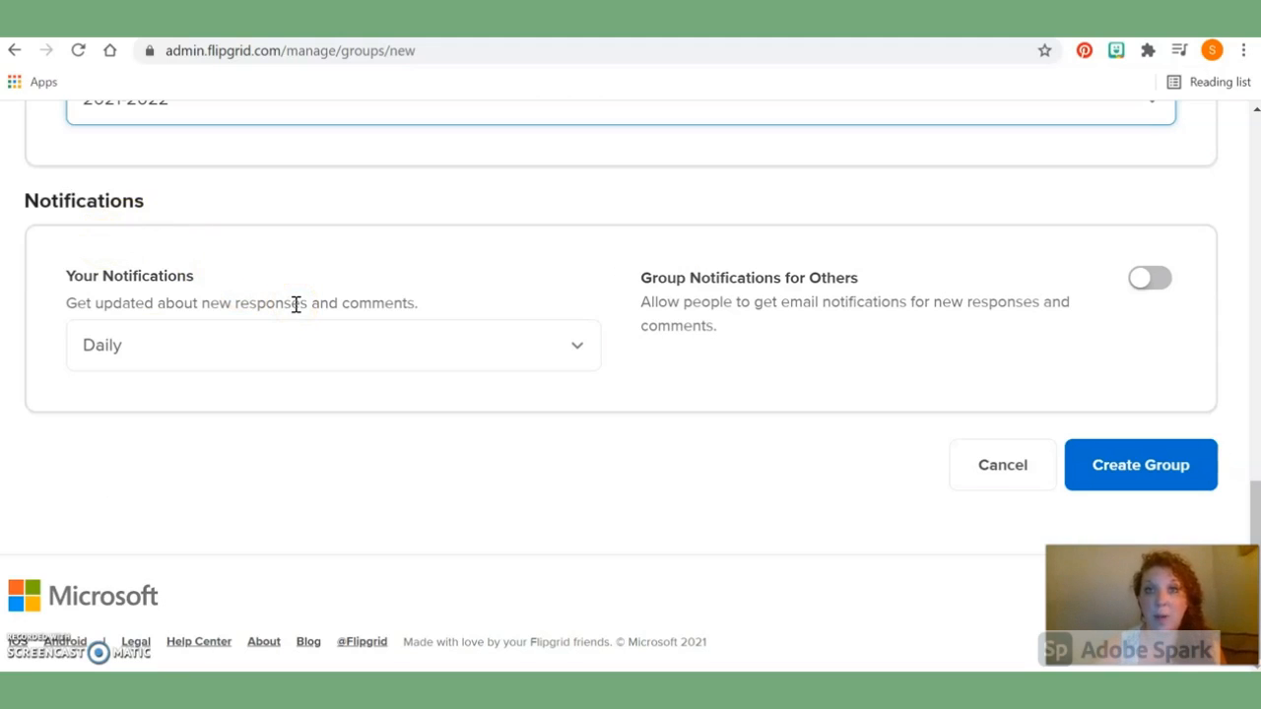
pyautogui.click(104, 353)
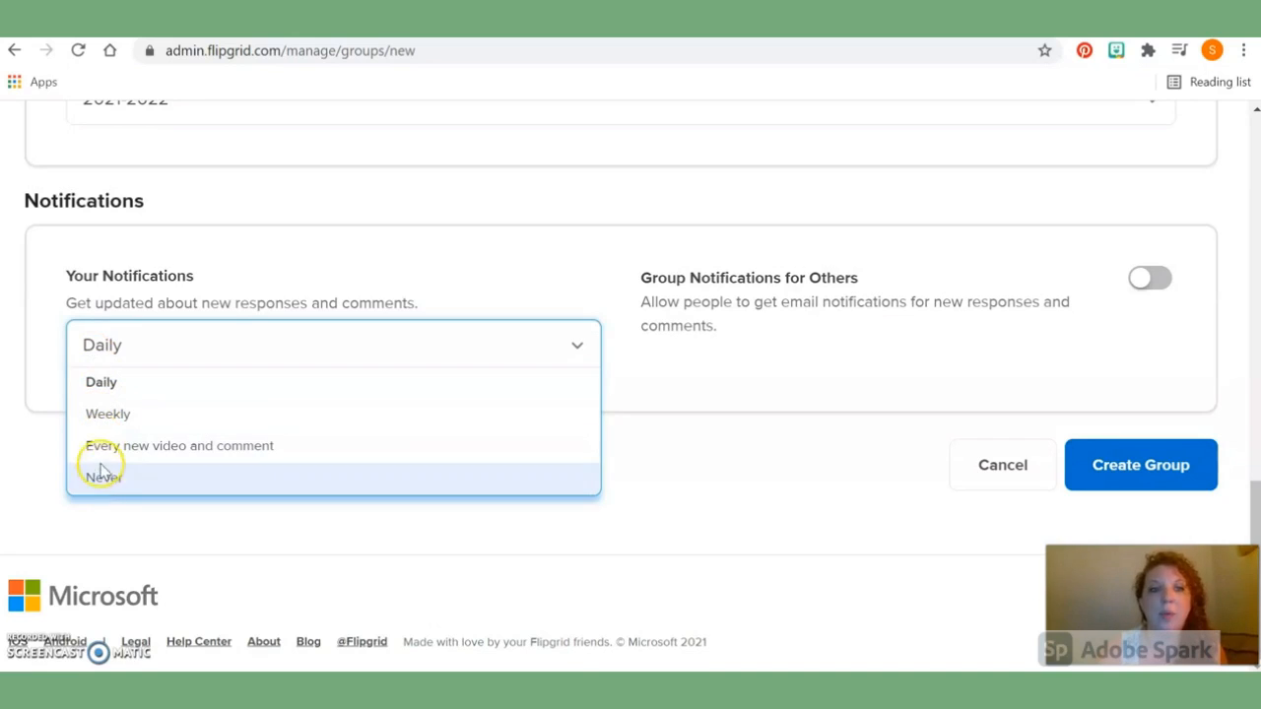
pyautogui.click(102, 388)
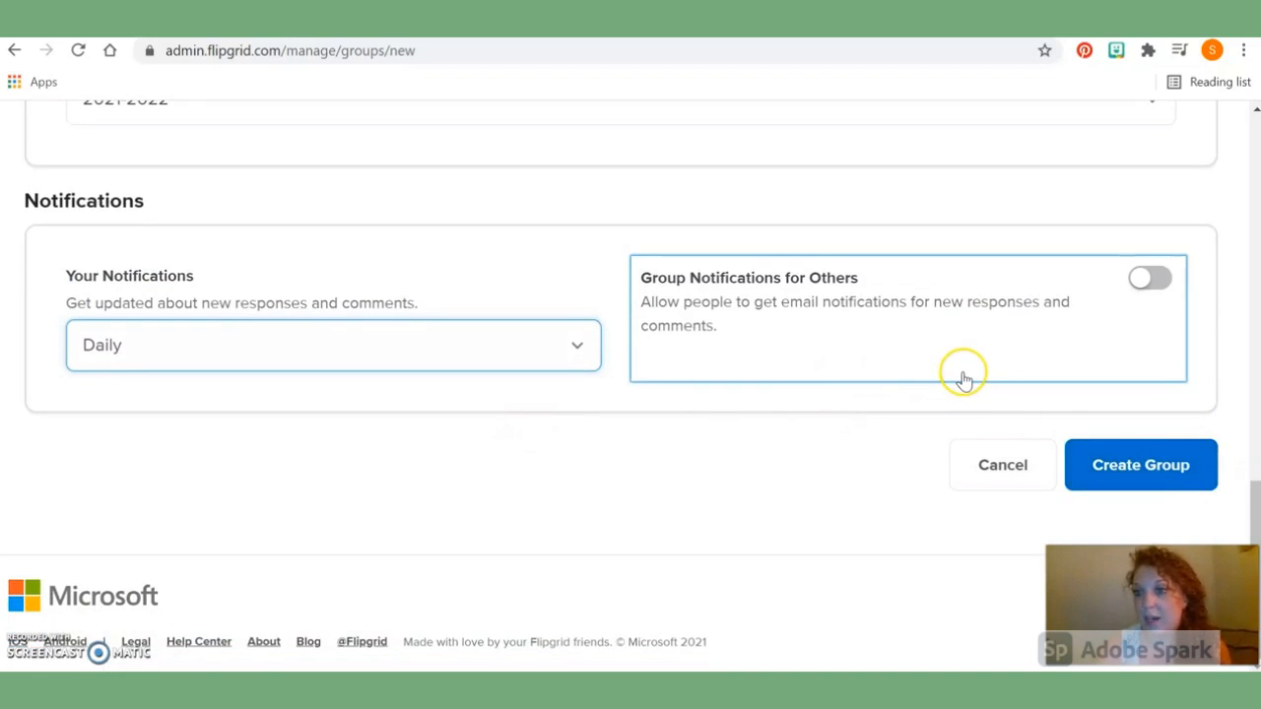
pyautogui.click(1098, 467)
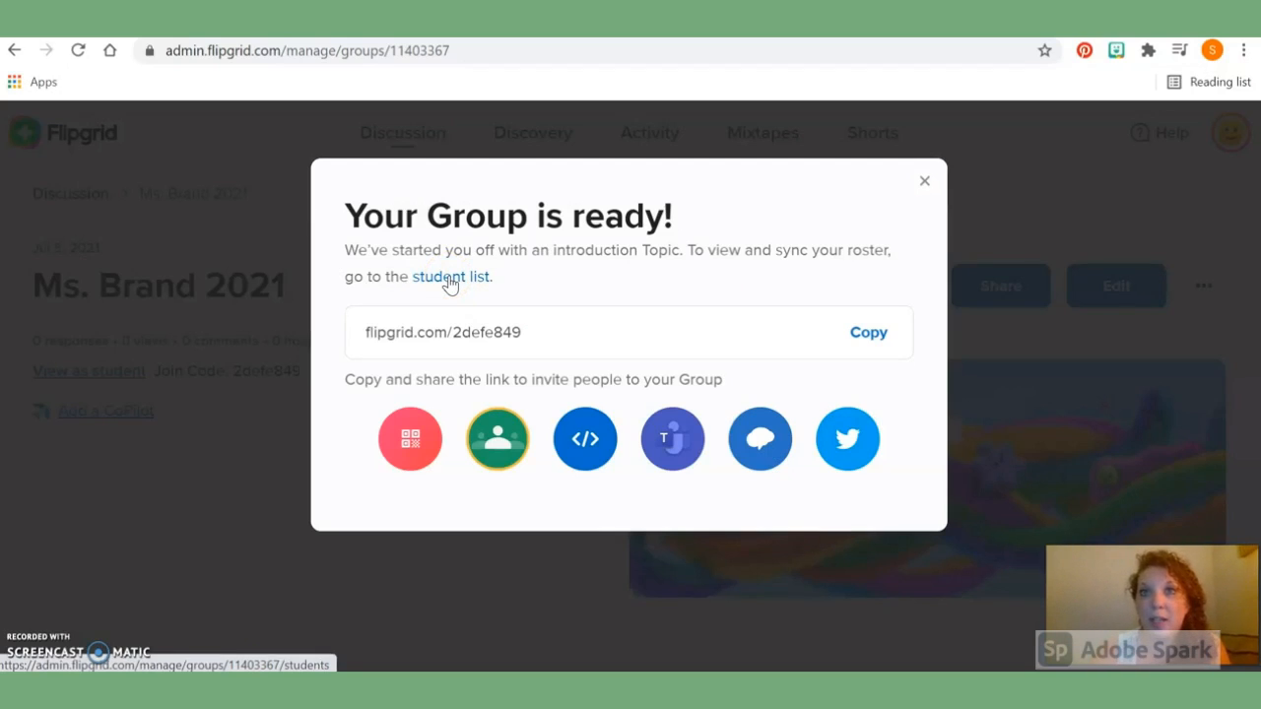
pyautogui.click(923, 184)
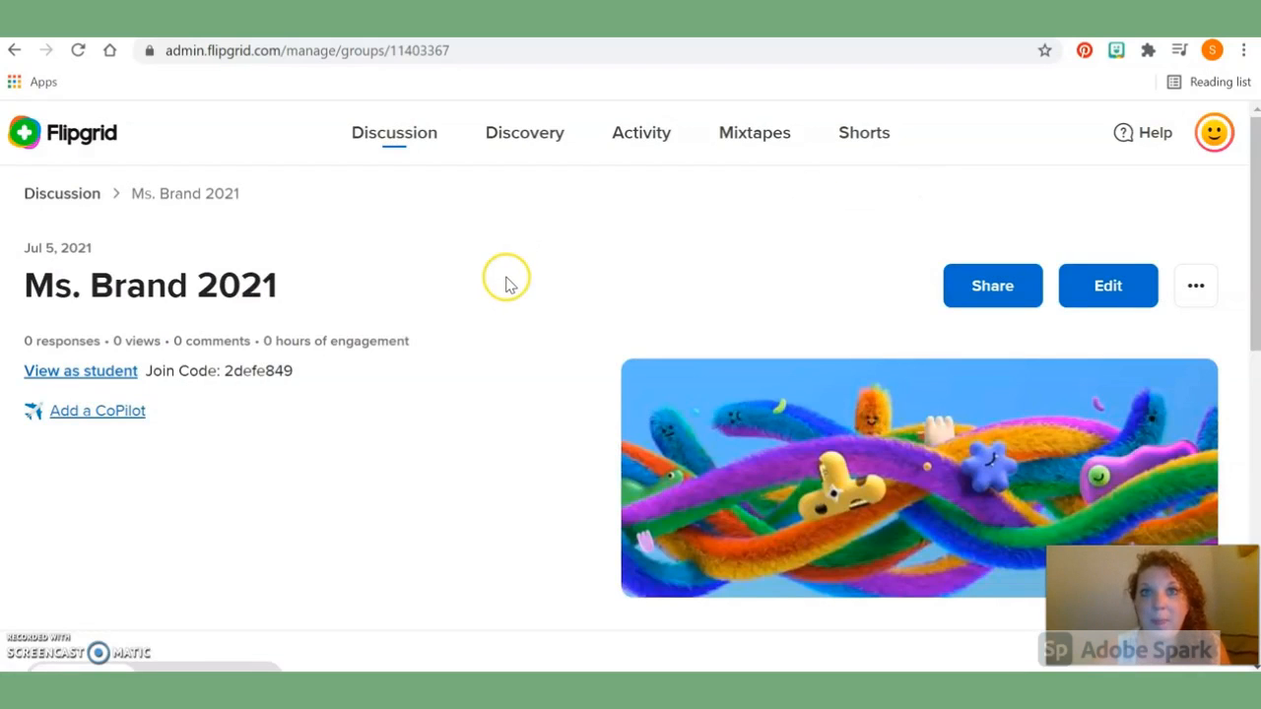
# Start a new topic in the group and title it "If You Could Be Any Animal...".
pyautogui.scroll(-1, 483, 361)
pyautogui.scroll(-3, 483, 361)
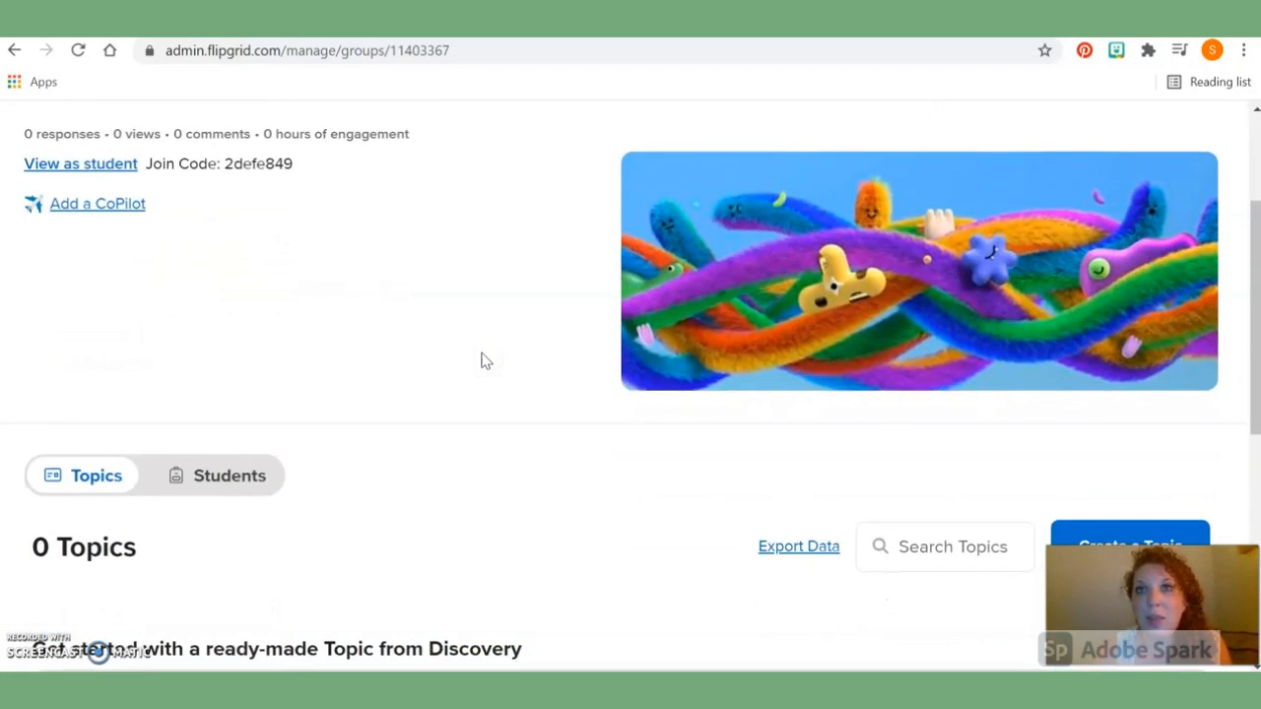
pyautogui.scroll(-5, 483, 360)
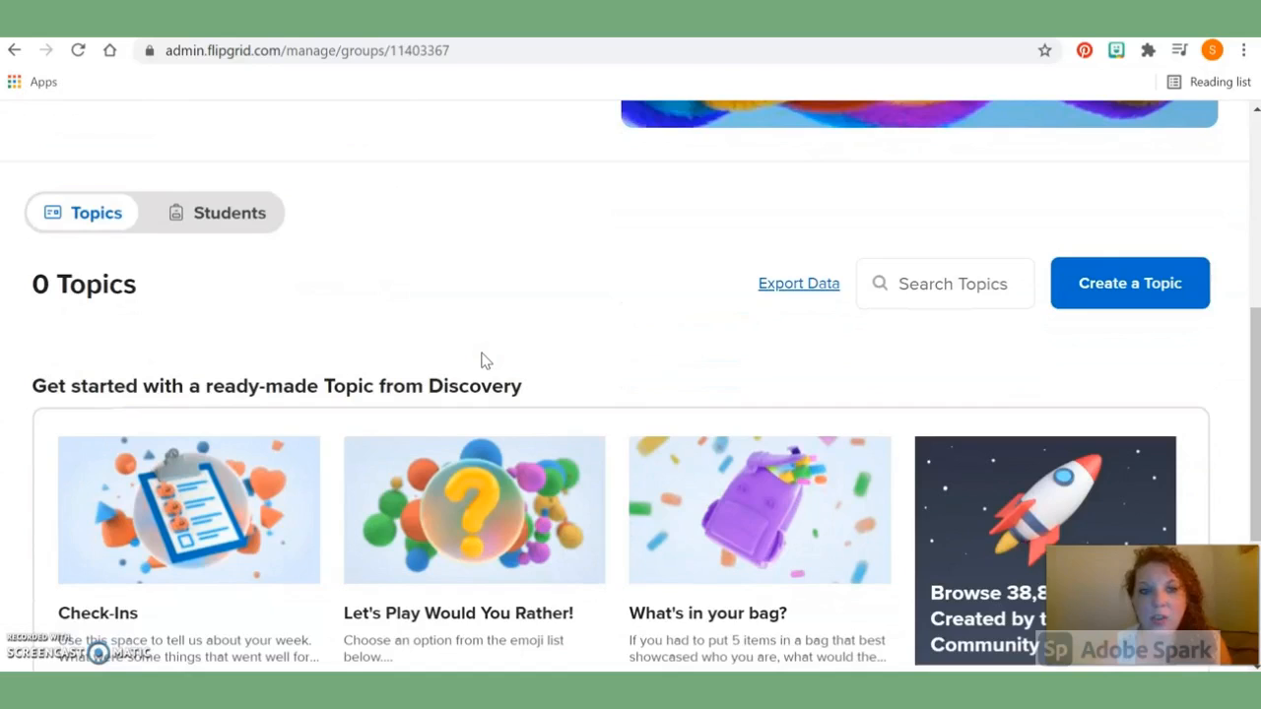
pyautogui.scroll(-1, 483, 361)
pyautogui.scroll(-1, 483, 361)
pyautogui.scroll(2, 483, 361)
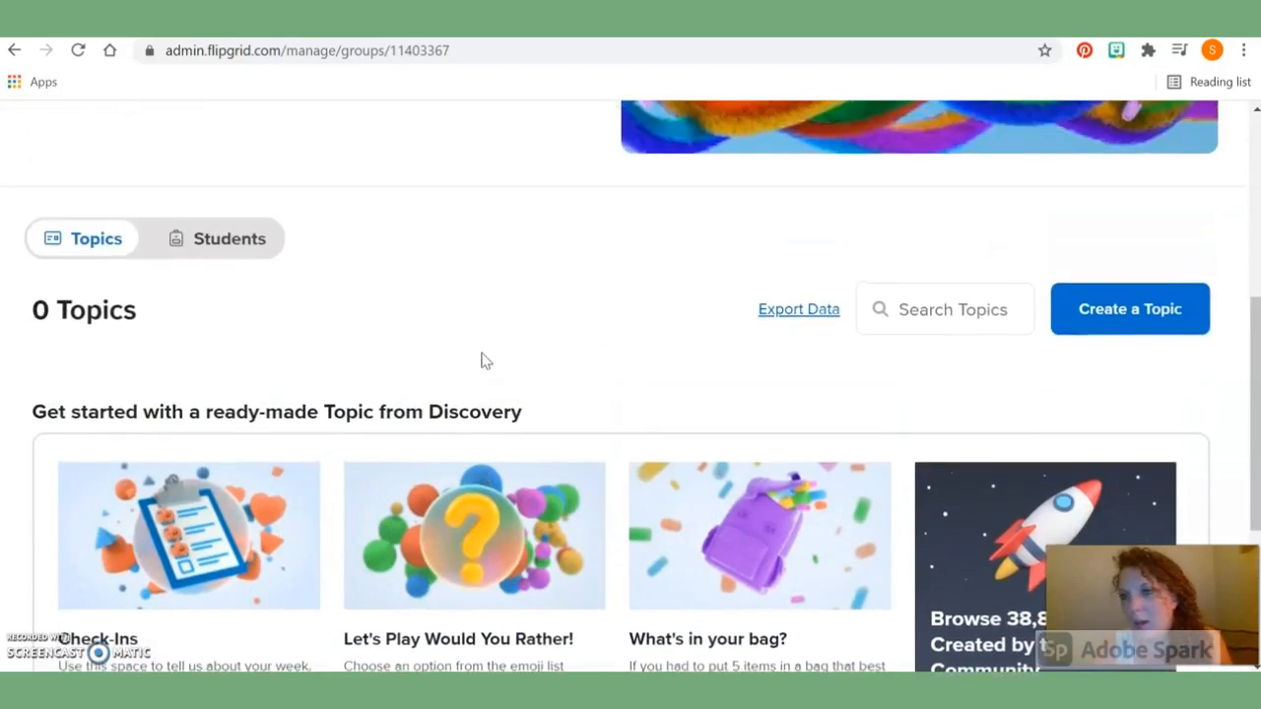
pyautogui.scroll(2, 483, 361)
pyautogui.click(1153, 418)
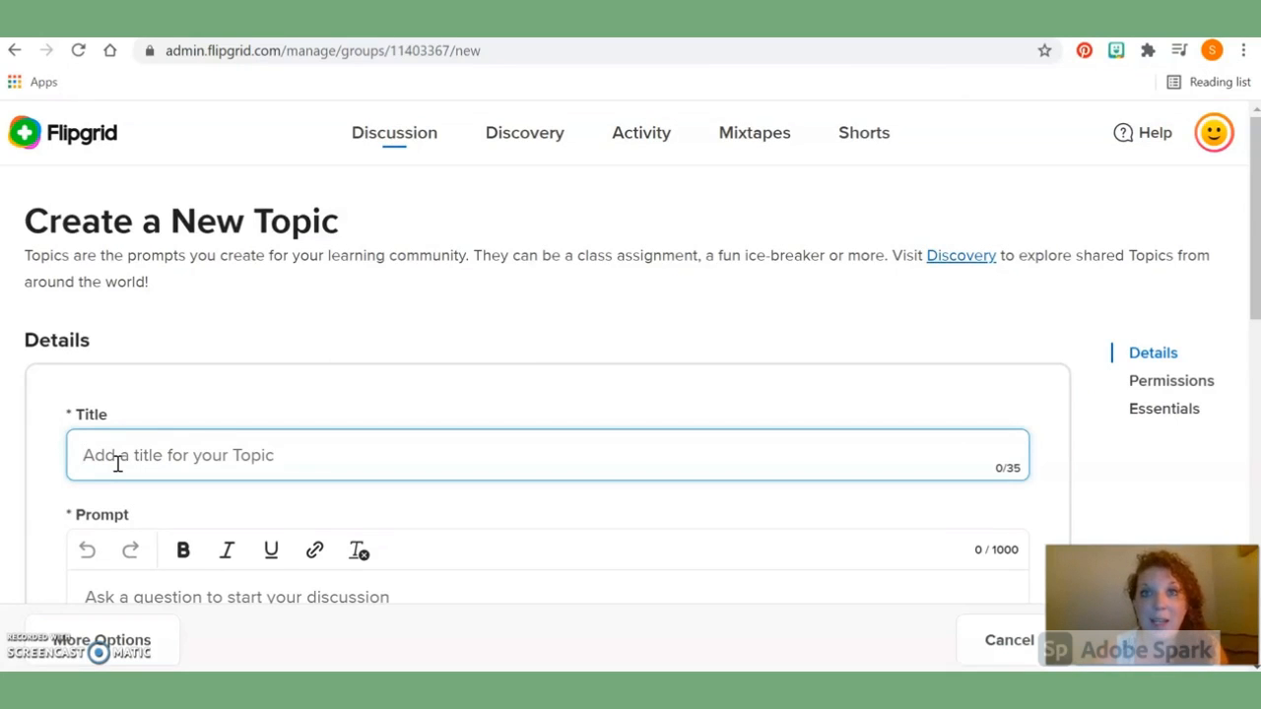
pyautogui.write('If You Could Be Any Animal...')
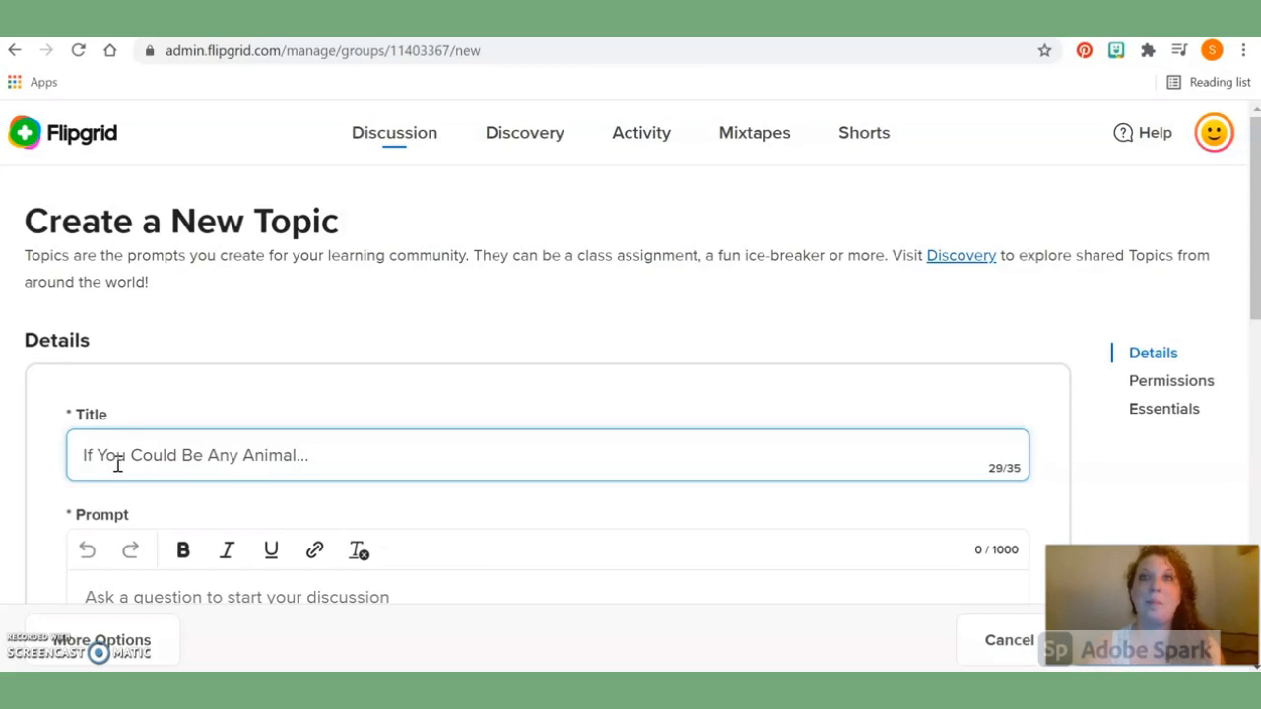
# Enter prompt "If you could be any animal, what would you be? Tell us in a video and be sure to tell us why you chose that animal!".
pyautogui.scroll(-2, 118, 463)
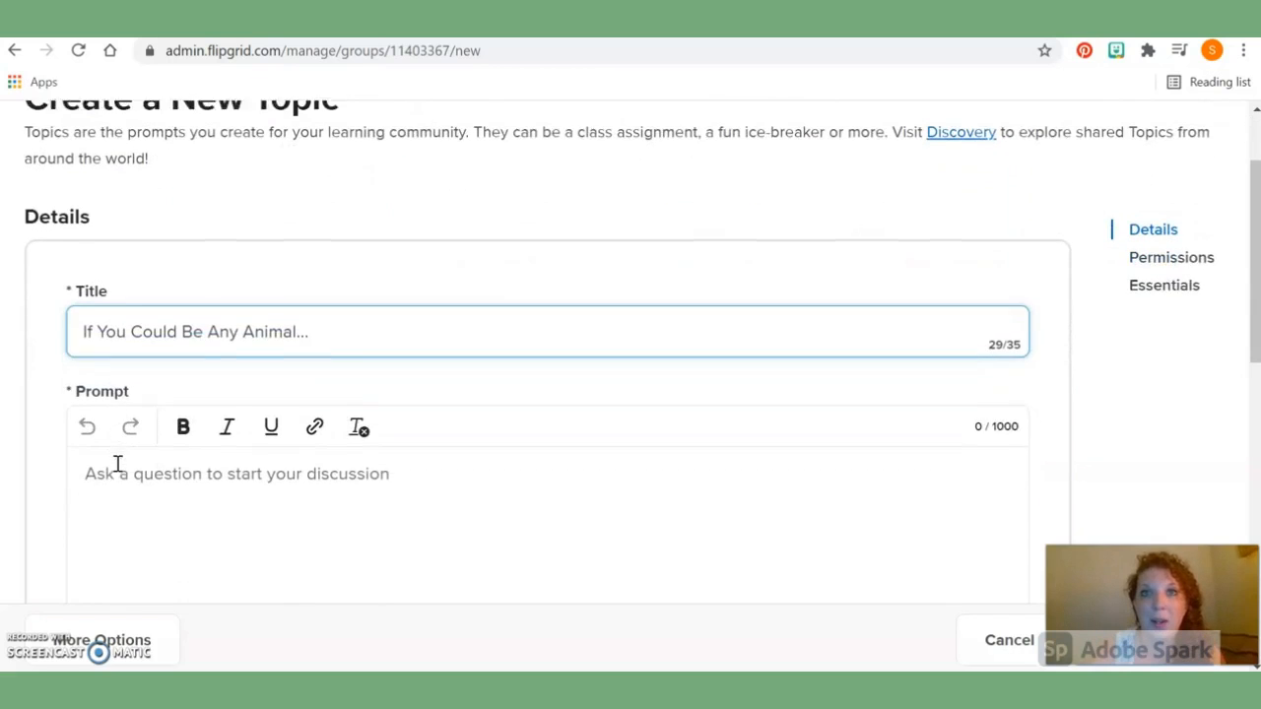
pyautogui.click(119, 459)
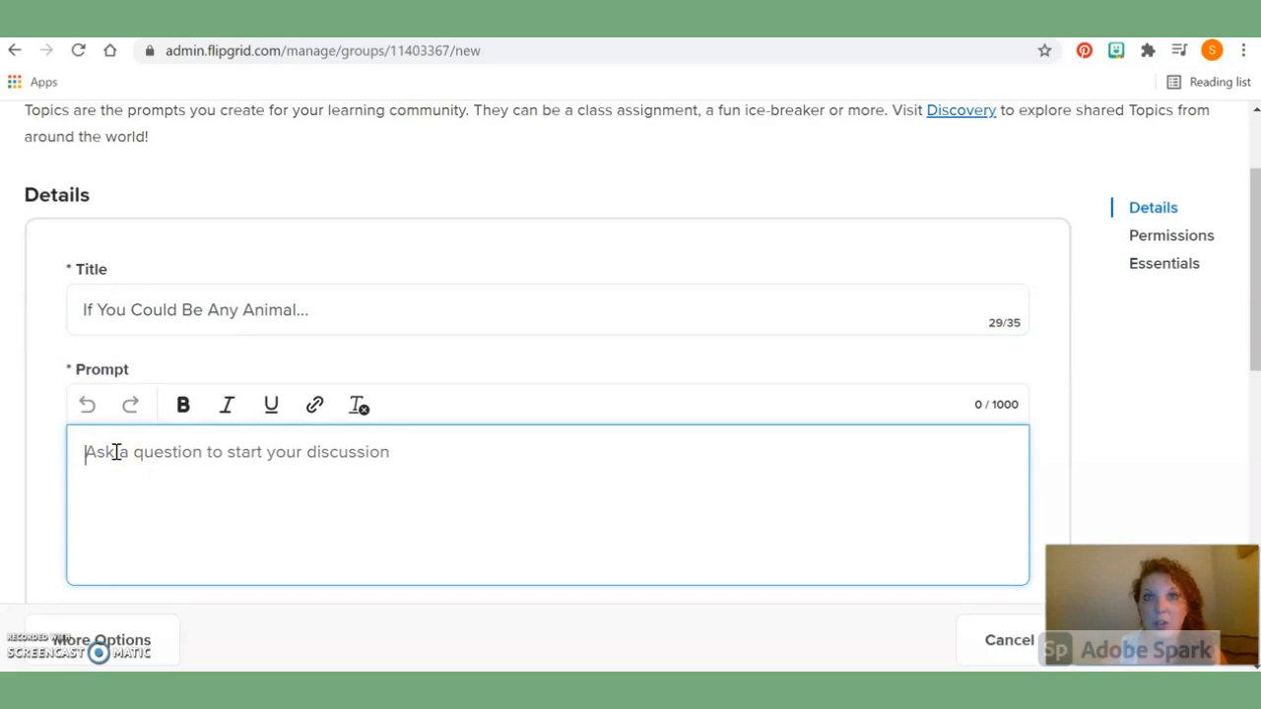
pyautogui.write('If y')
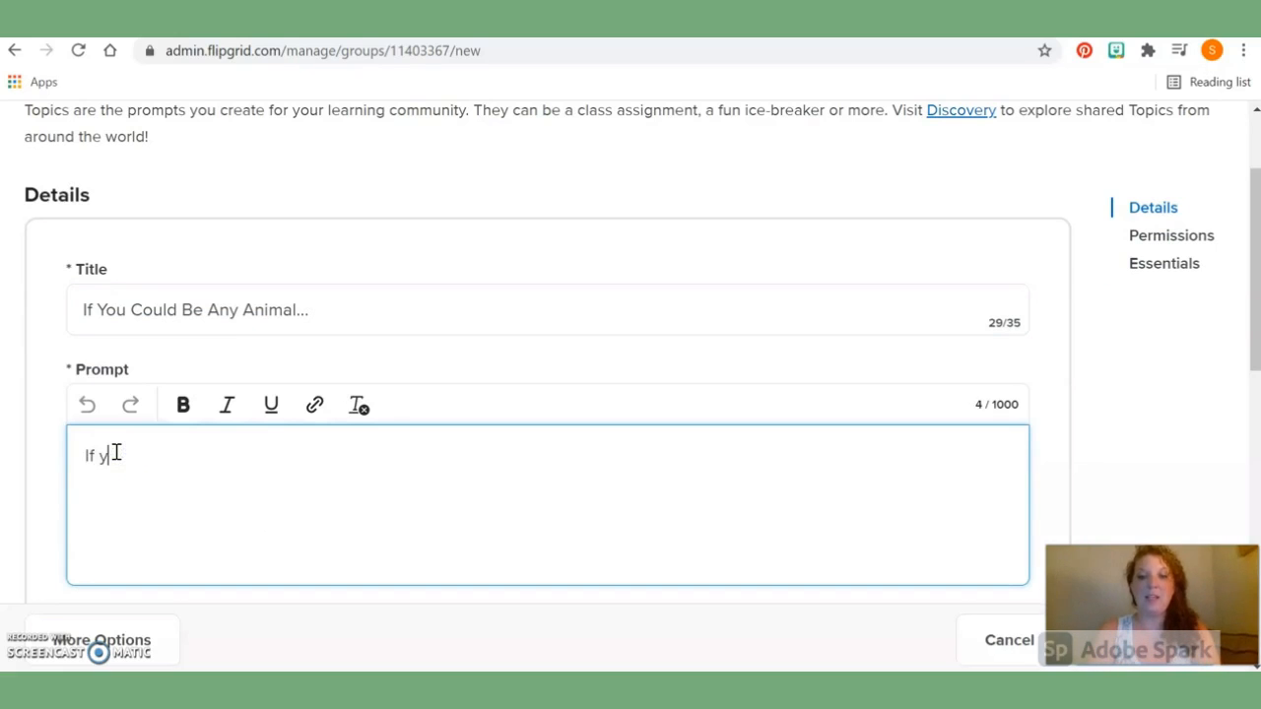
pyautogui.write('ou could be ')
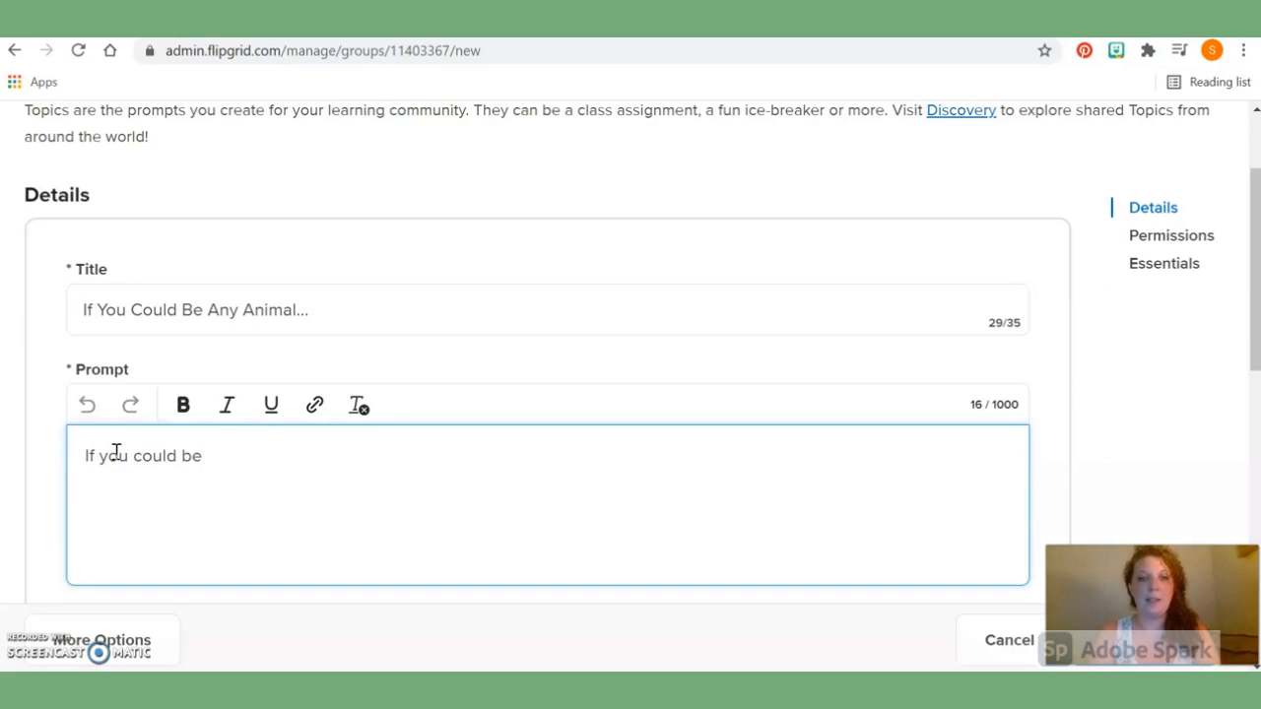
pyautogui.write('any an')
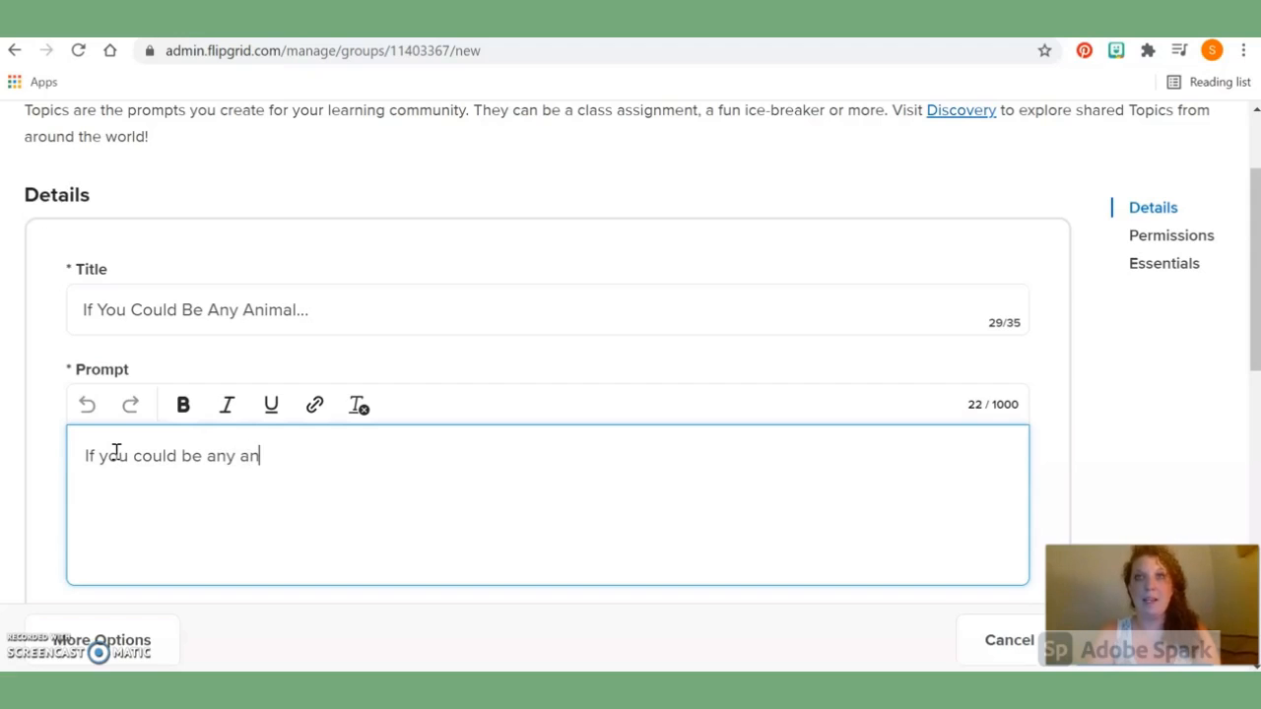
pyautogui.write('imal,')
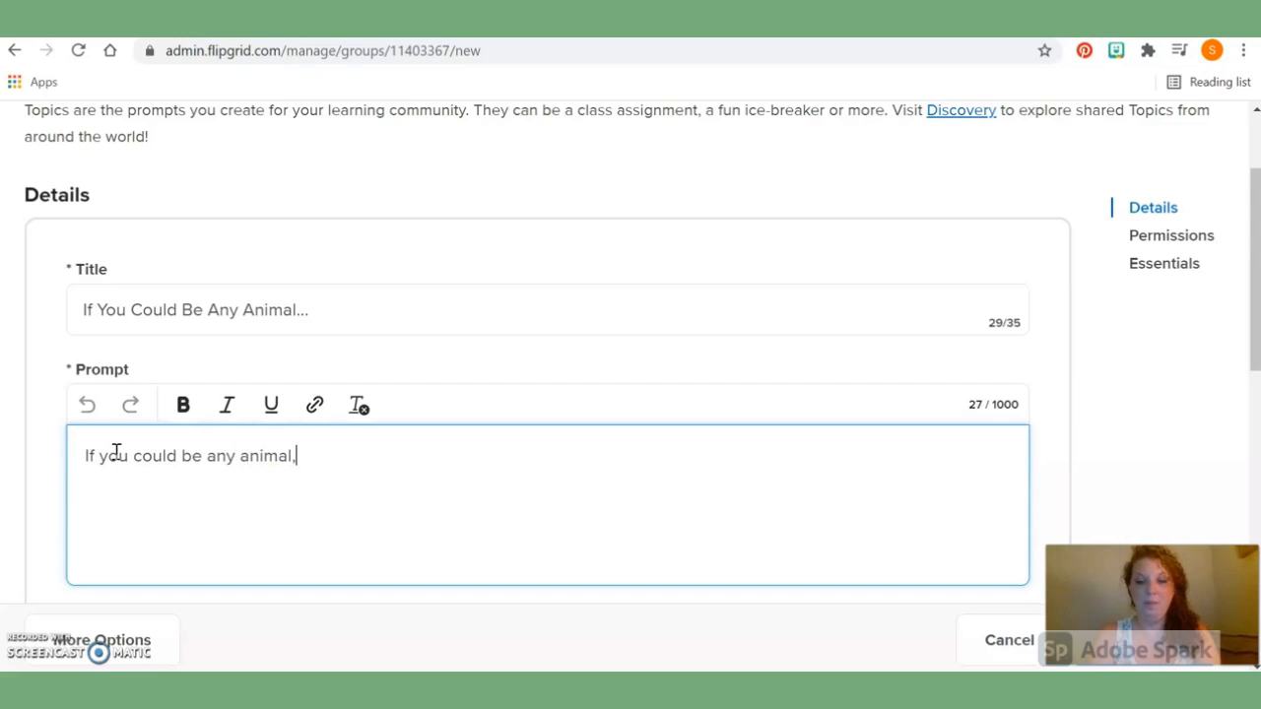
pyautogui.write(' what would ')
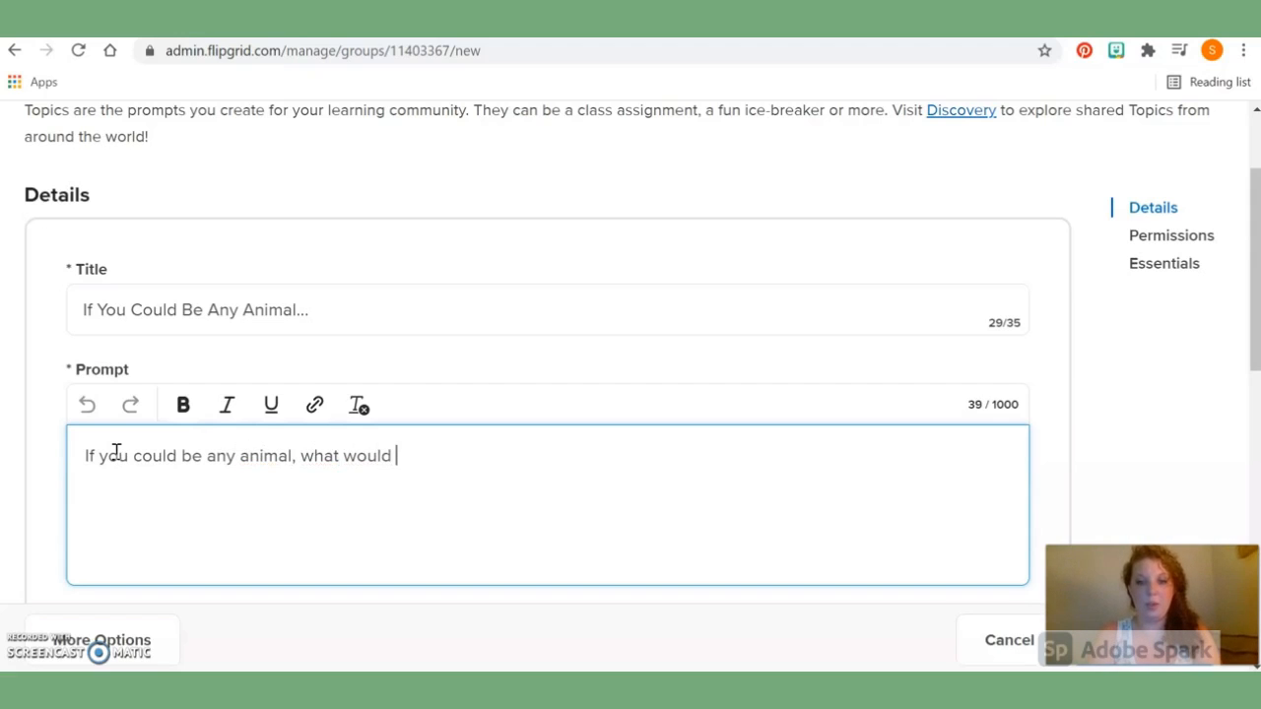
pyautogui.write('you be? Tel')
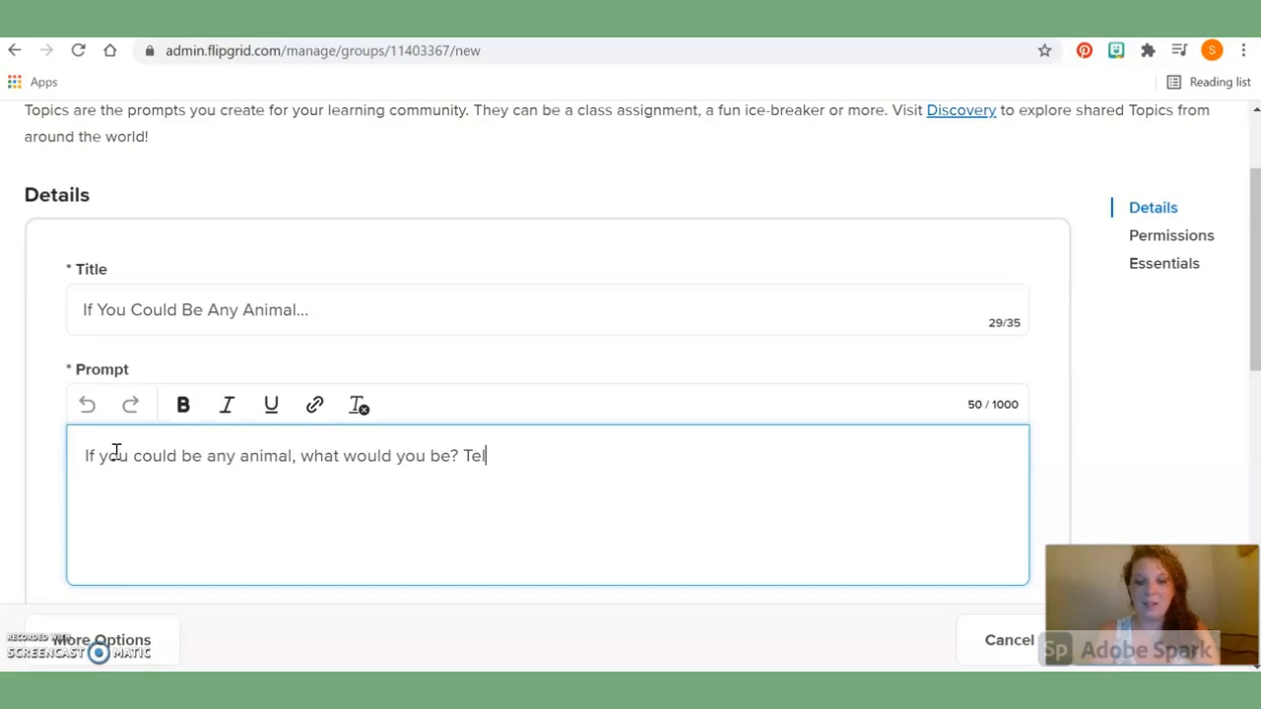
pyautogui.write('l us in a v')
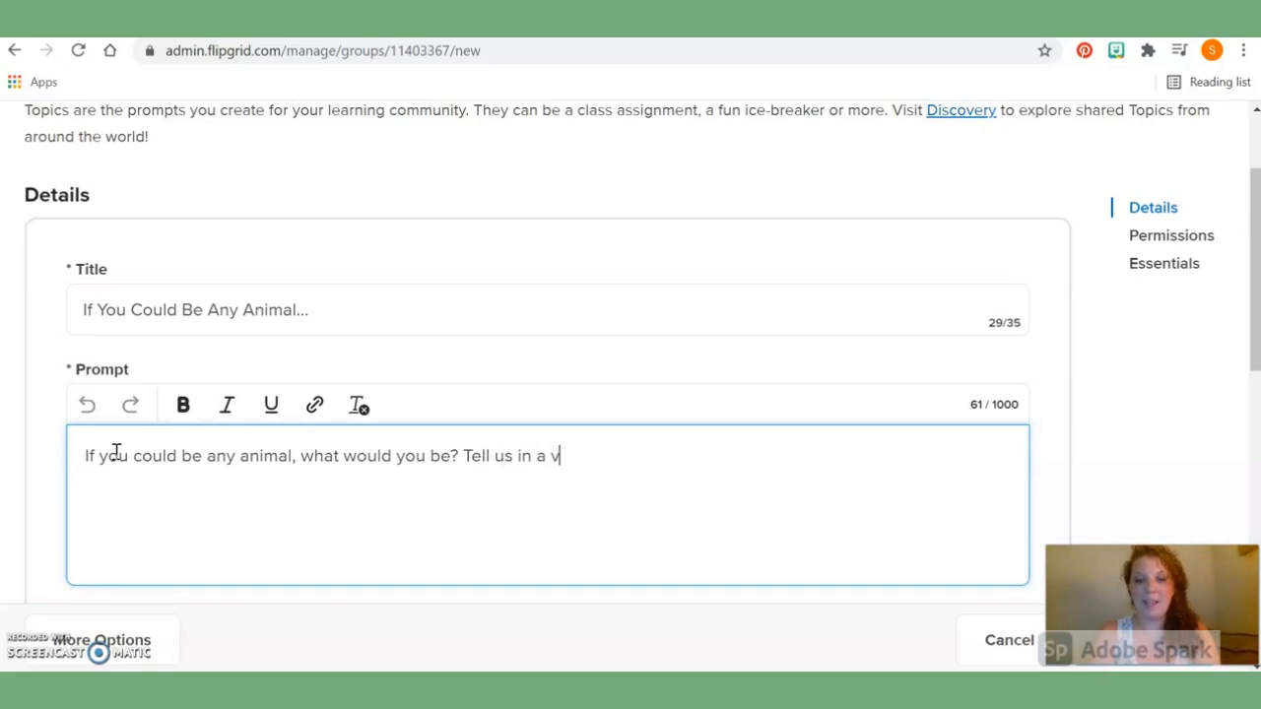
pyautogui.write('ideo and be s')
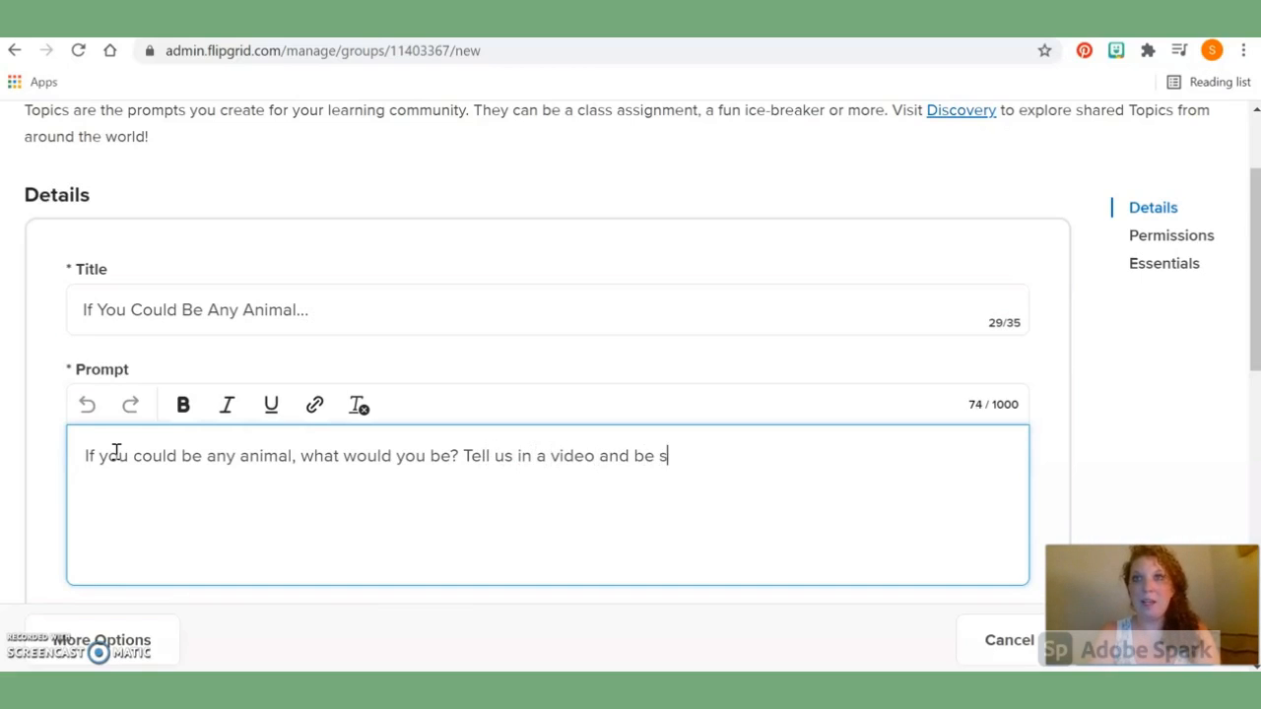
pyautogui.write('ure to tell us ')
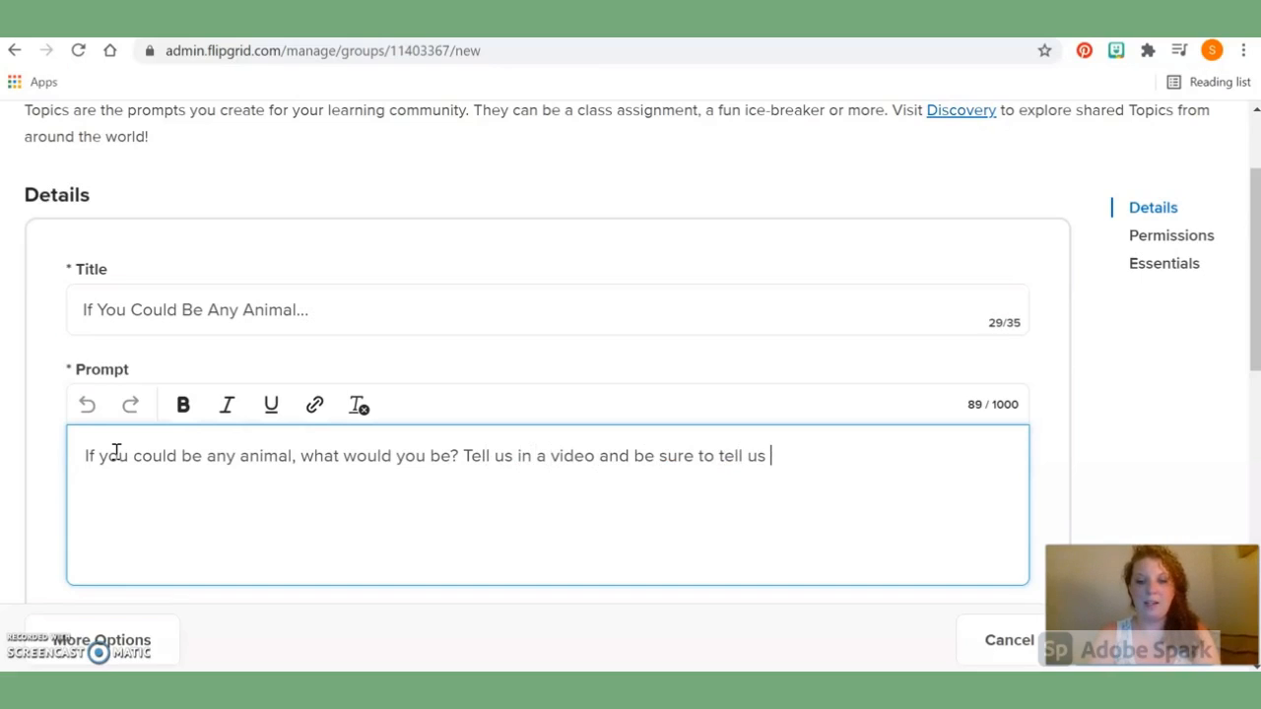
pyautogui.write('why you chose ')
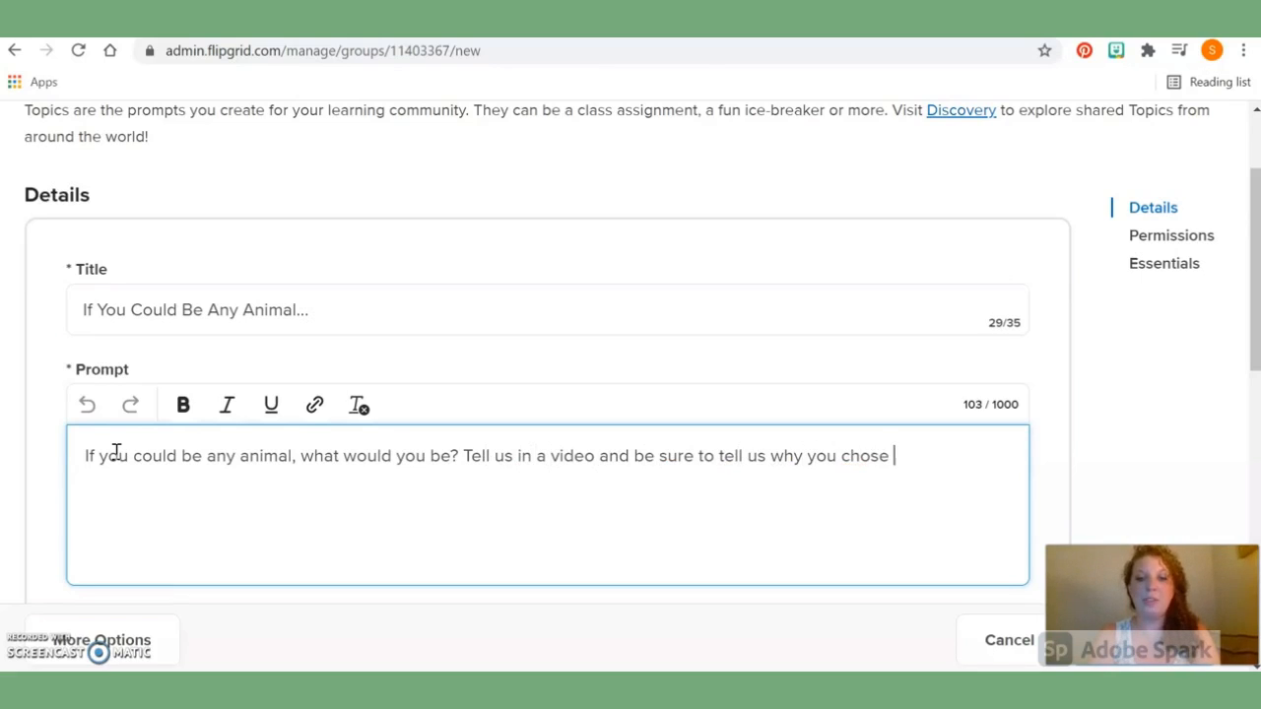
pyautogui.write('that animal!')
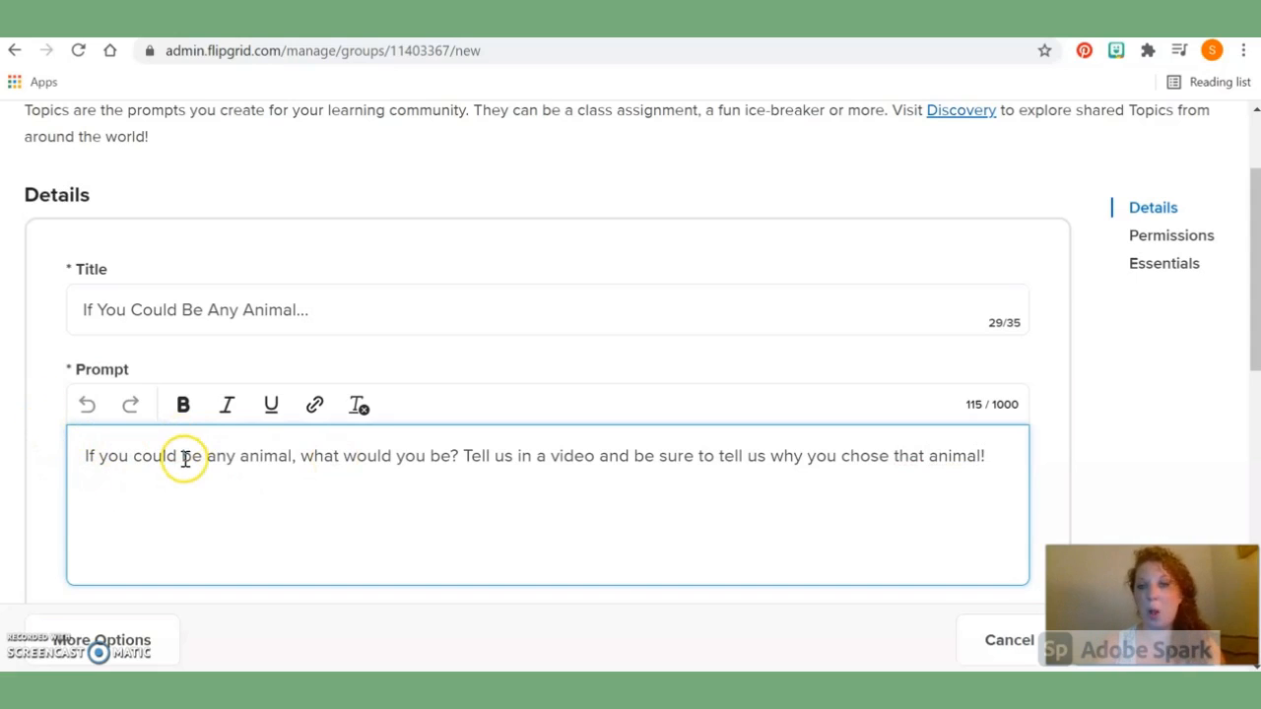
# Choose a Giphy as the topic's media resource and search for "funny animals".
pyautogui.scroll(-2, 301, 475)
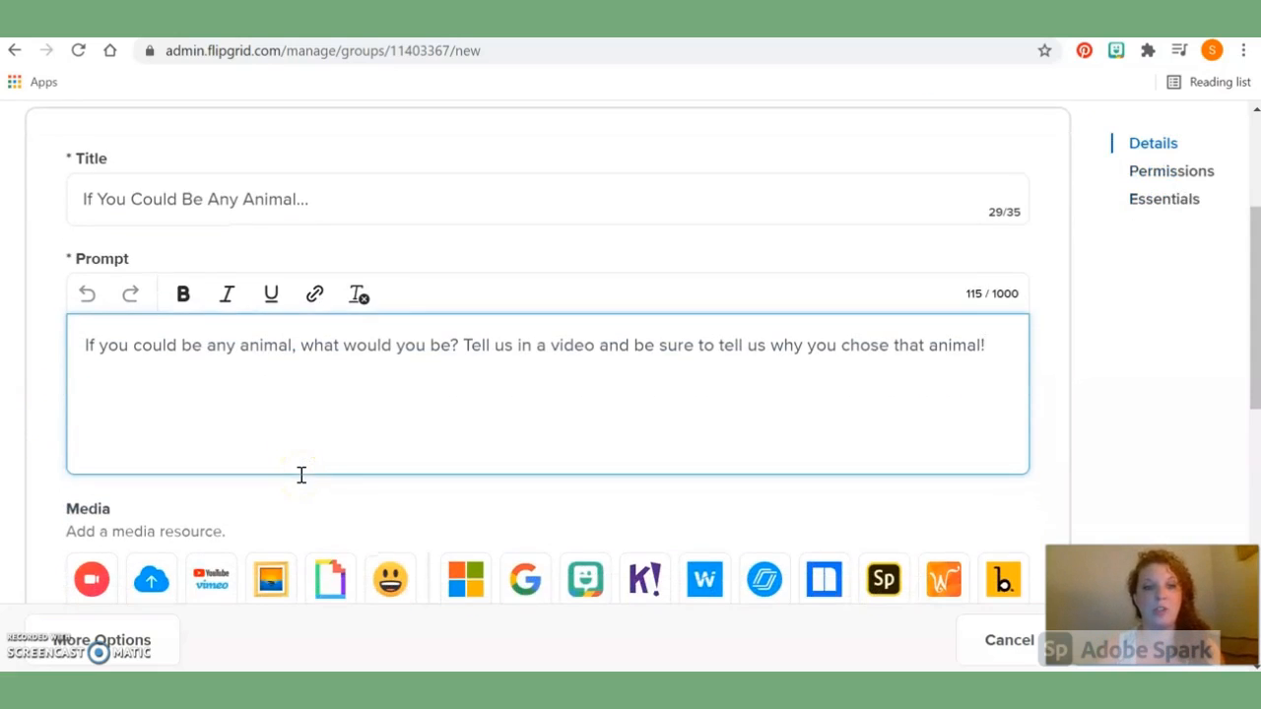
pyautogui.scroll(-2, 302, 475)
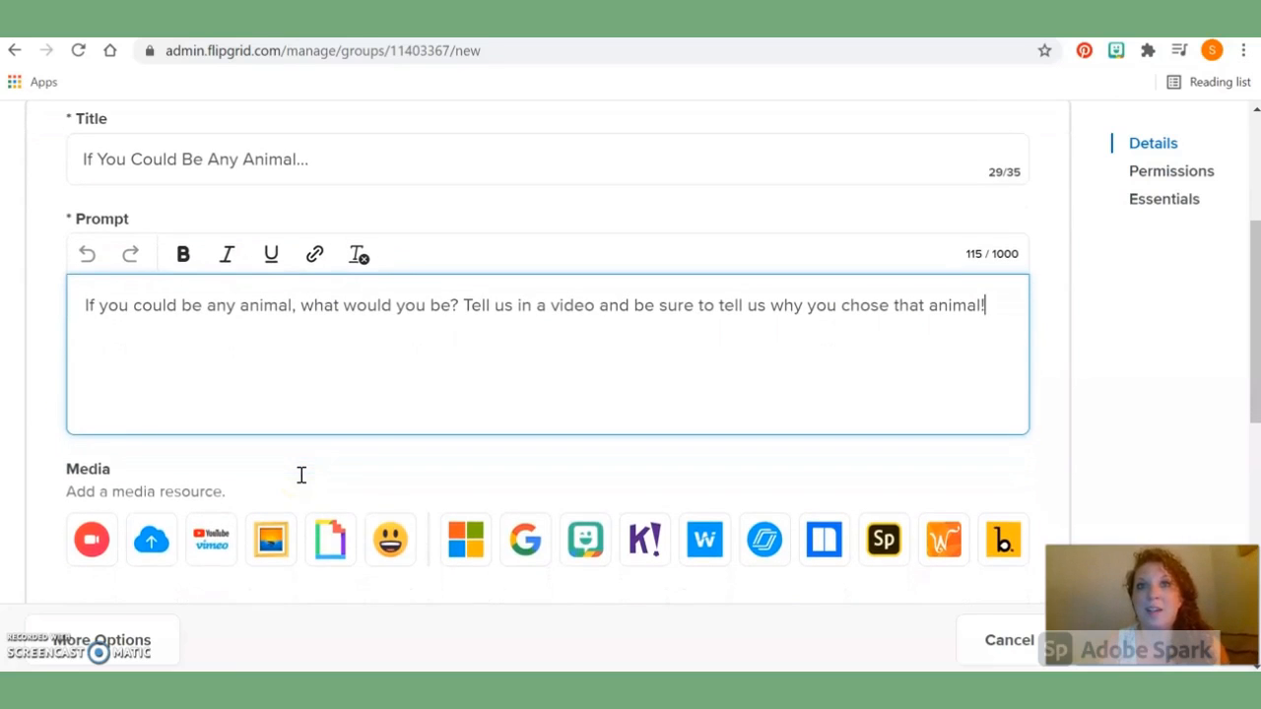
pyautogui.scroll(-1, 302, 477)
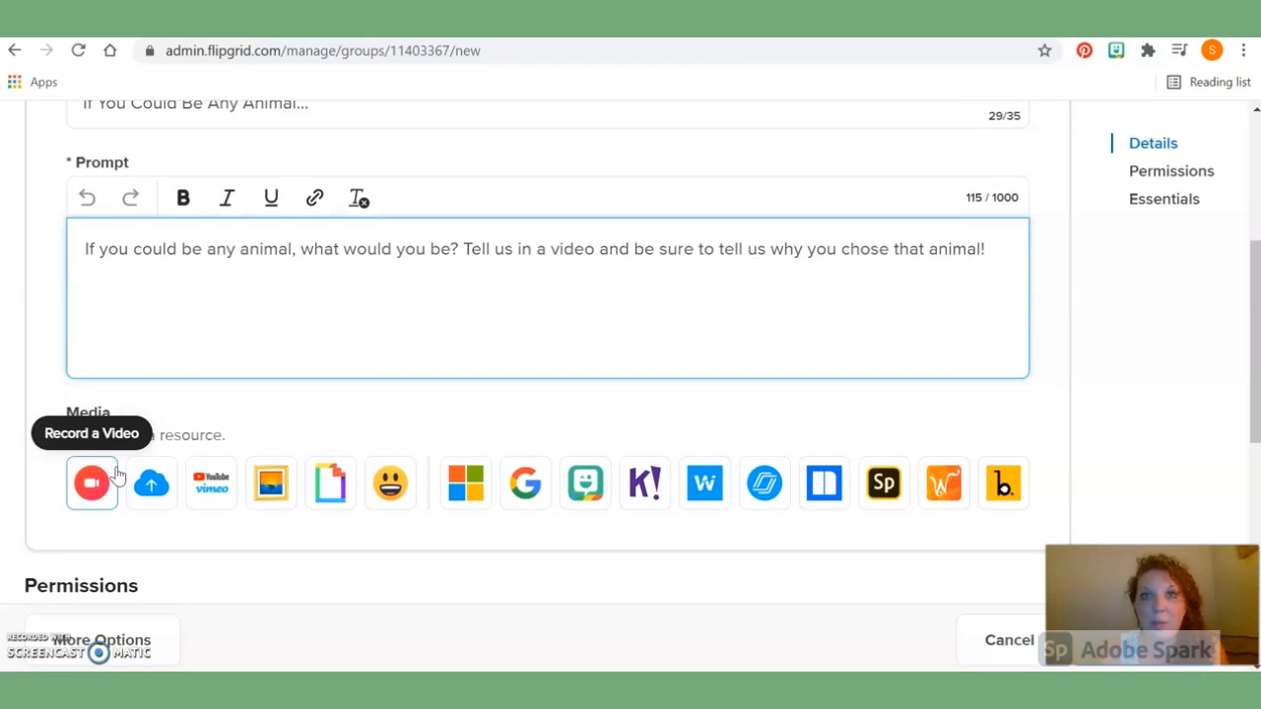
pyautogui.click(218, 483)
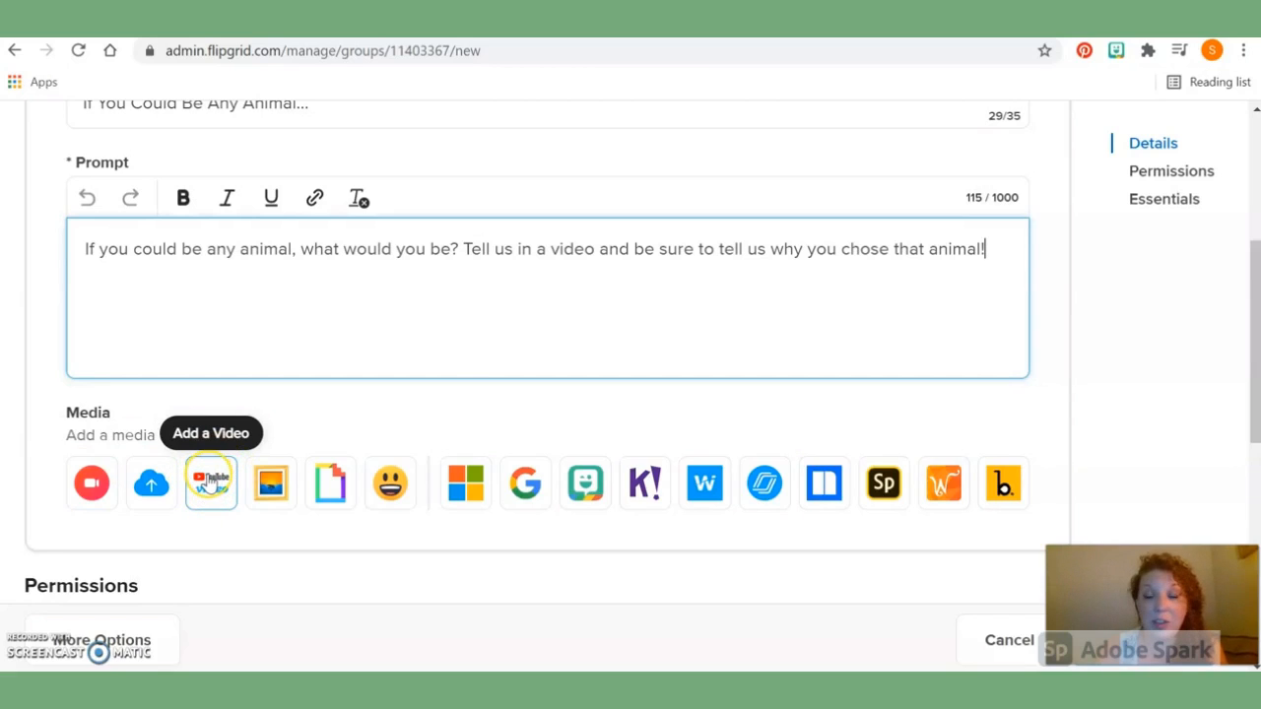
pyautogui.click(274, 483)
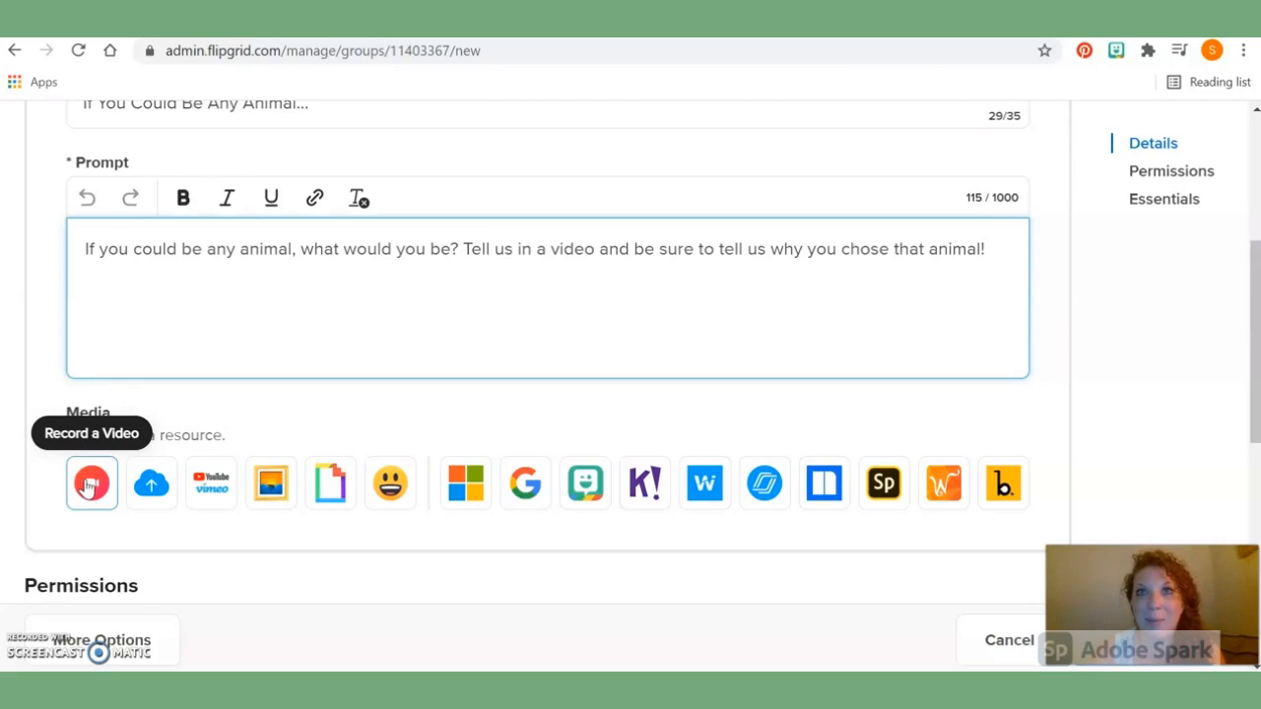
pyautogui.click(328, 485)
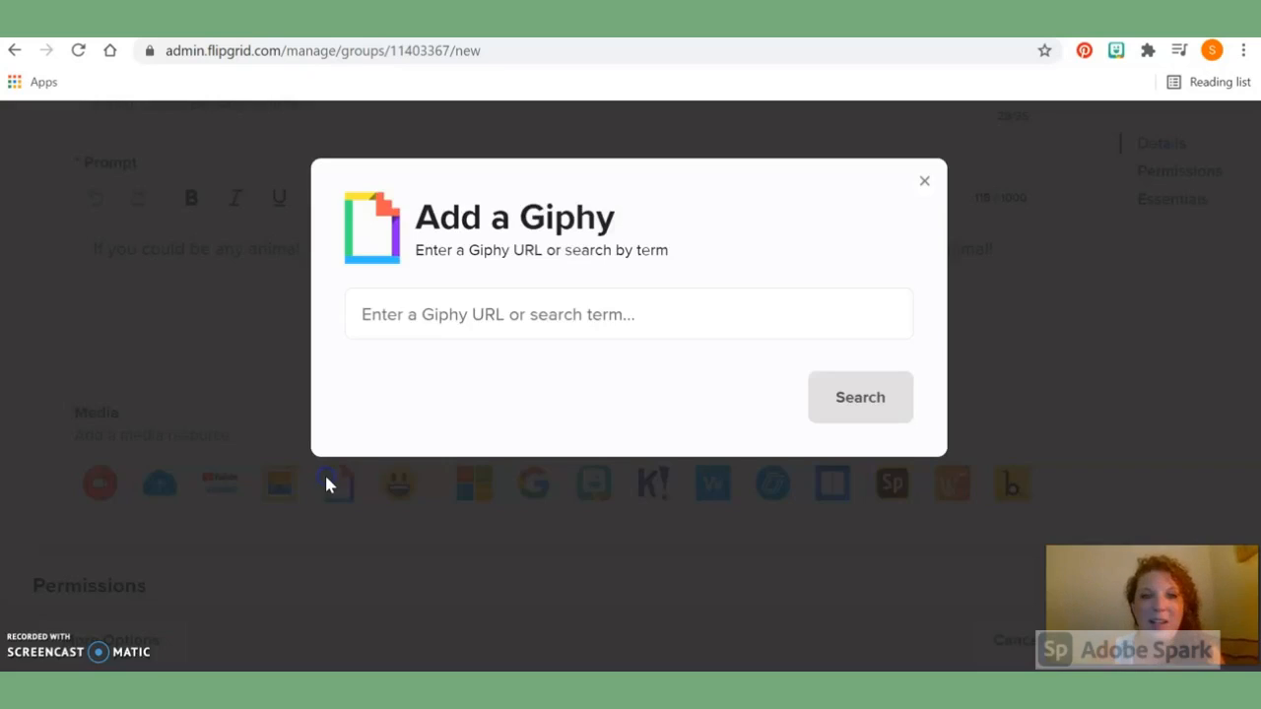
pyautogui.click(411, 308)
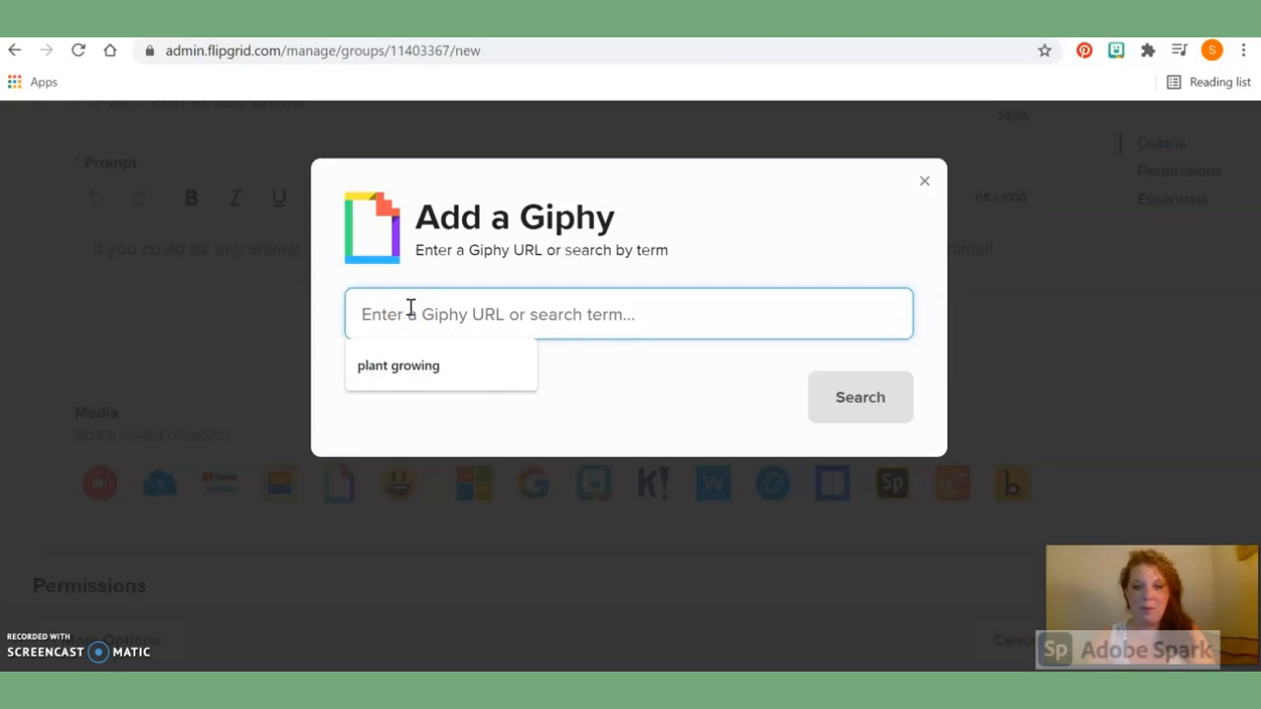
pyautogui.write('funny animals')
pyautogui.press('Return')
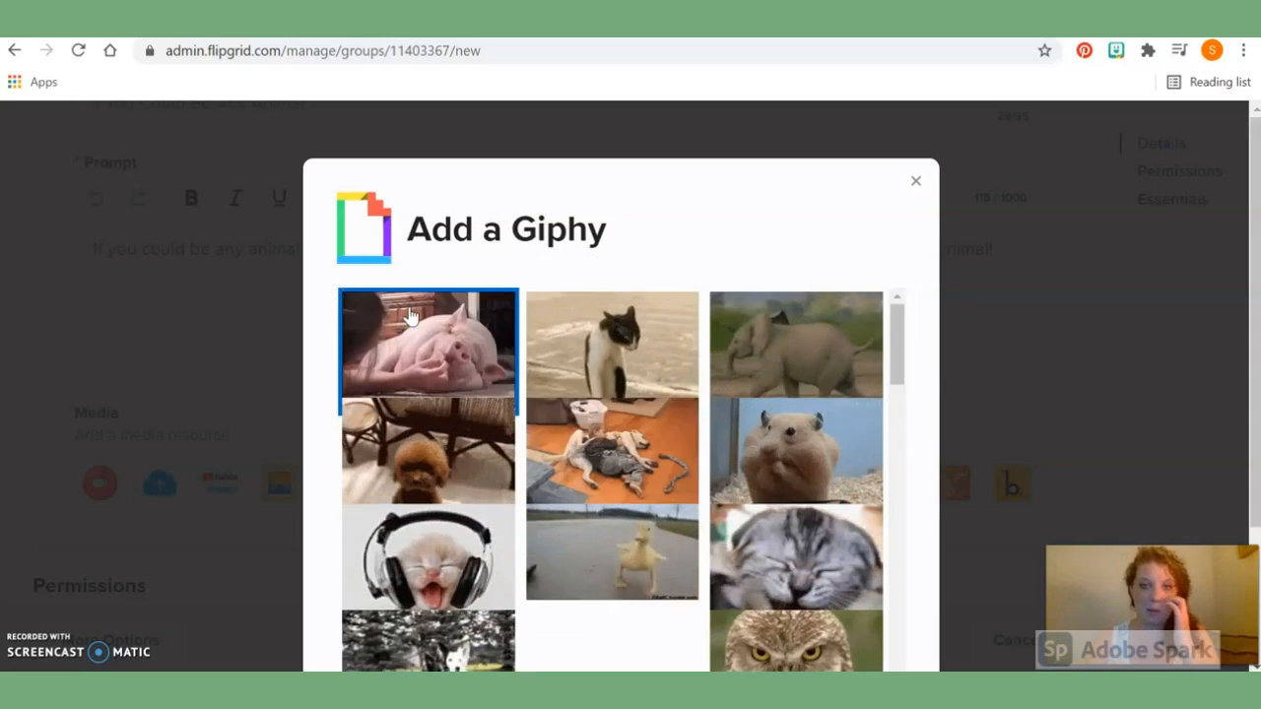
# Pick the GIF of the group of penguins from the results and add it to the topic as its media.
pyautogui.scroll(-2, 524, 415)
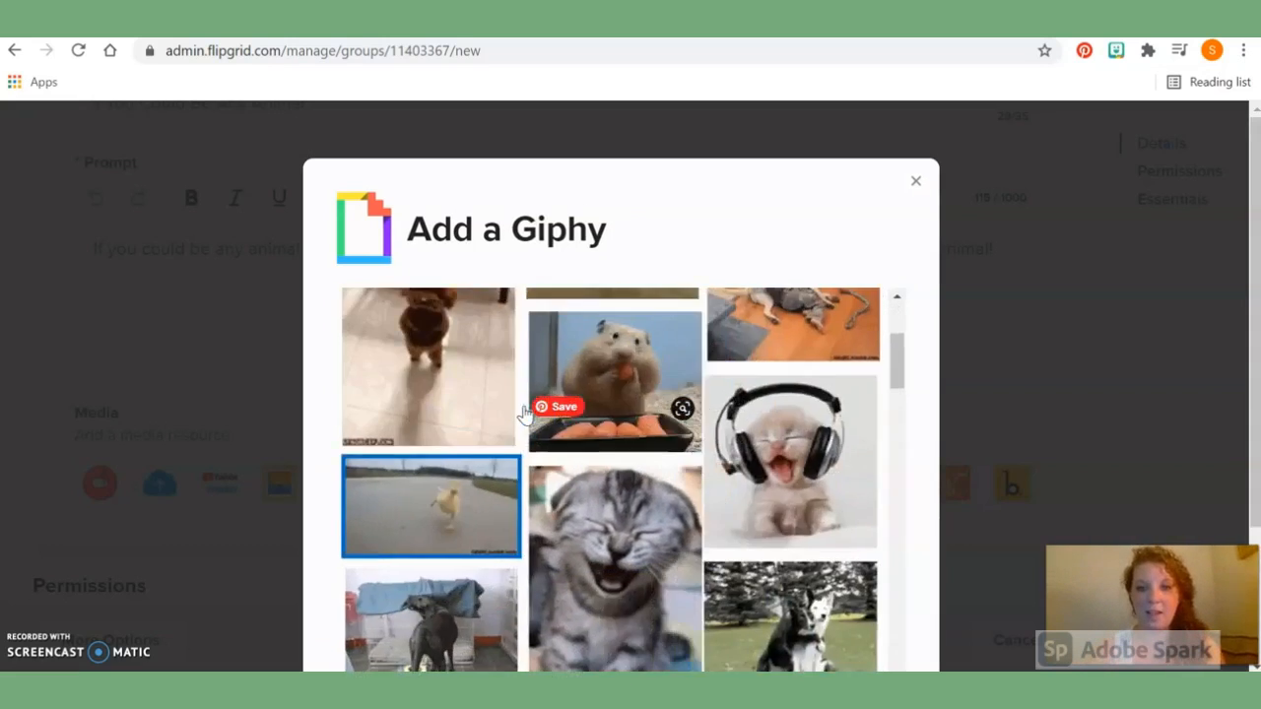
pyautogui.scroll(-5, 524, 415)
pyautogui.scroll(-5, 524, 416)
pyautogui.click(560, 423)
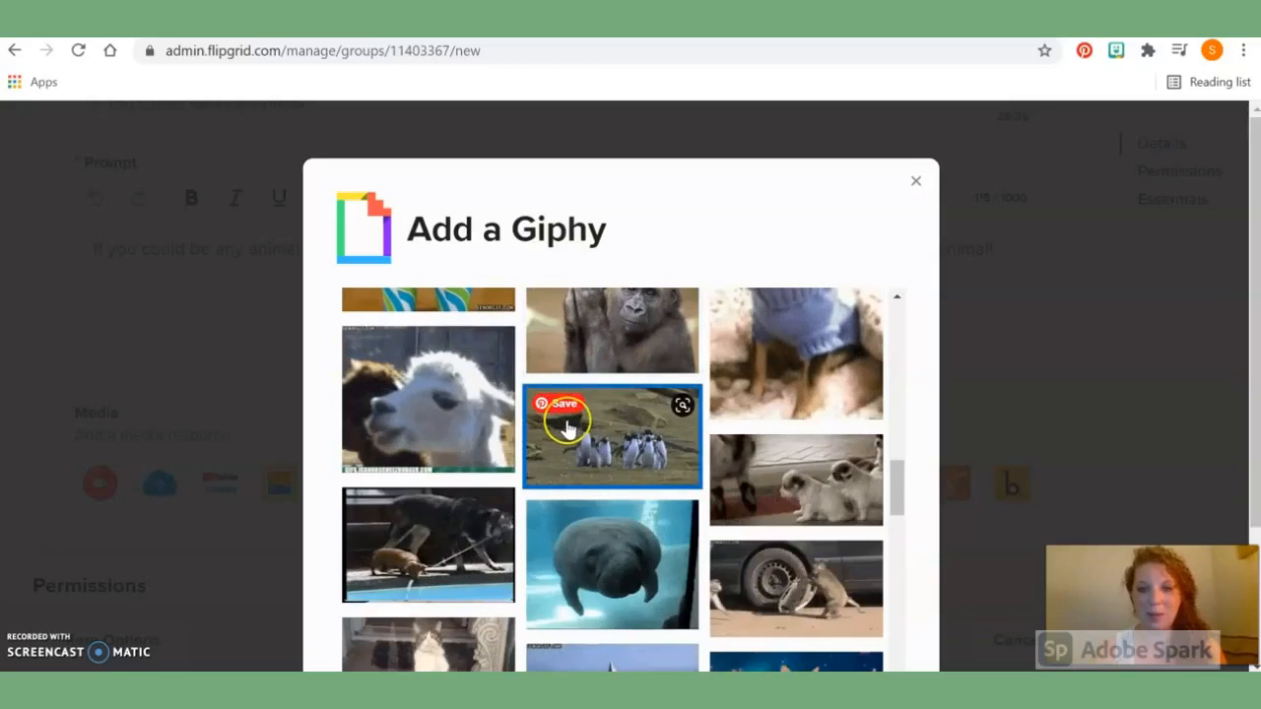
pyautogui.click(593, 459)
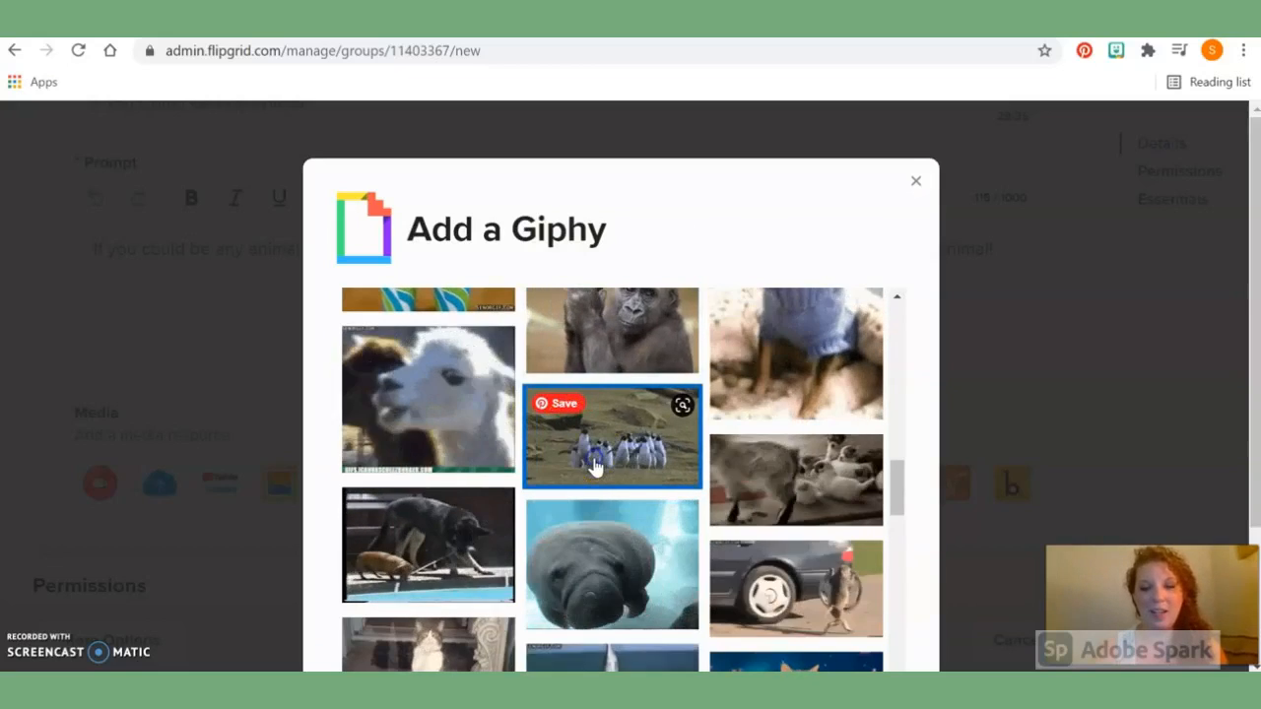
pyautogui.click(588, 456)
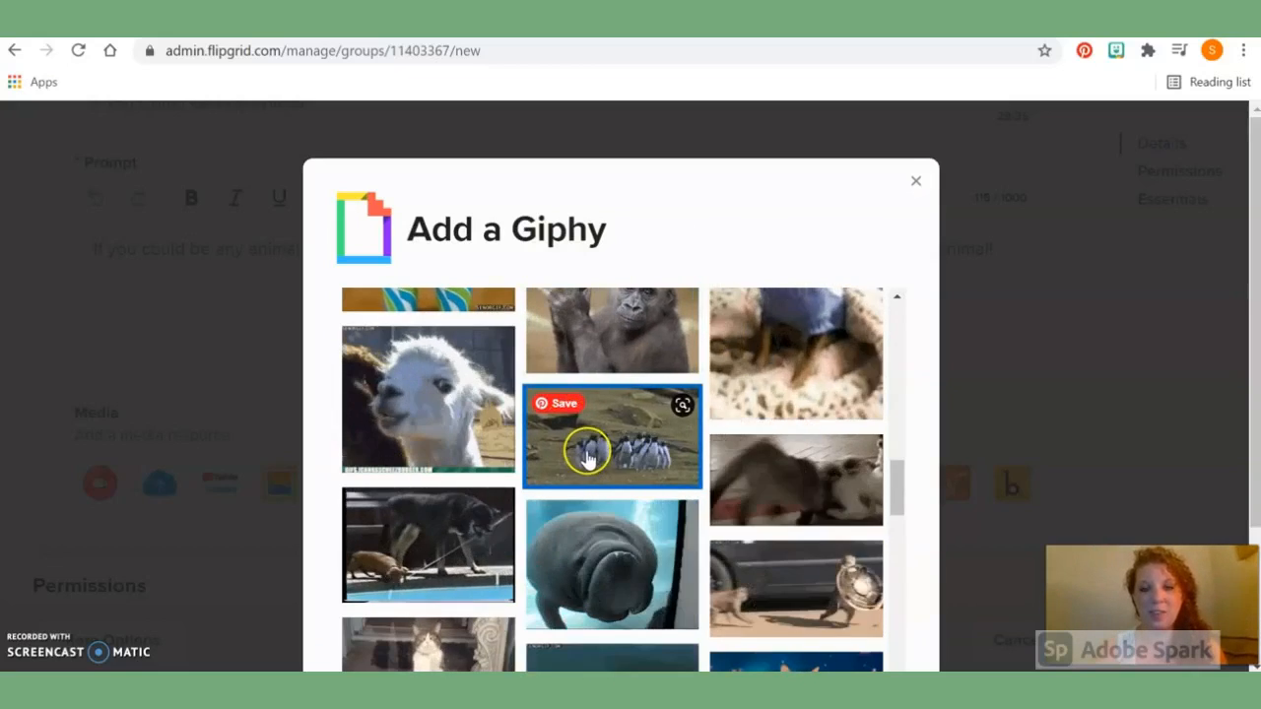
pyautogui.scroll(-1, 690, 493)
pyautogui.scroll(-10, 712, 525)
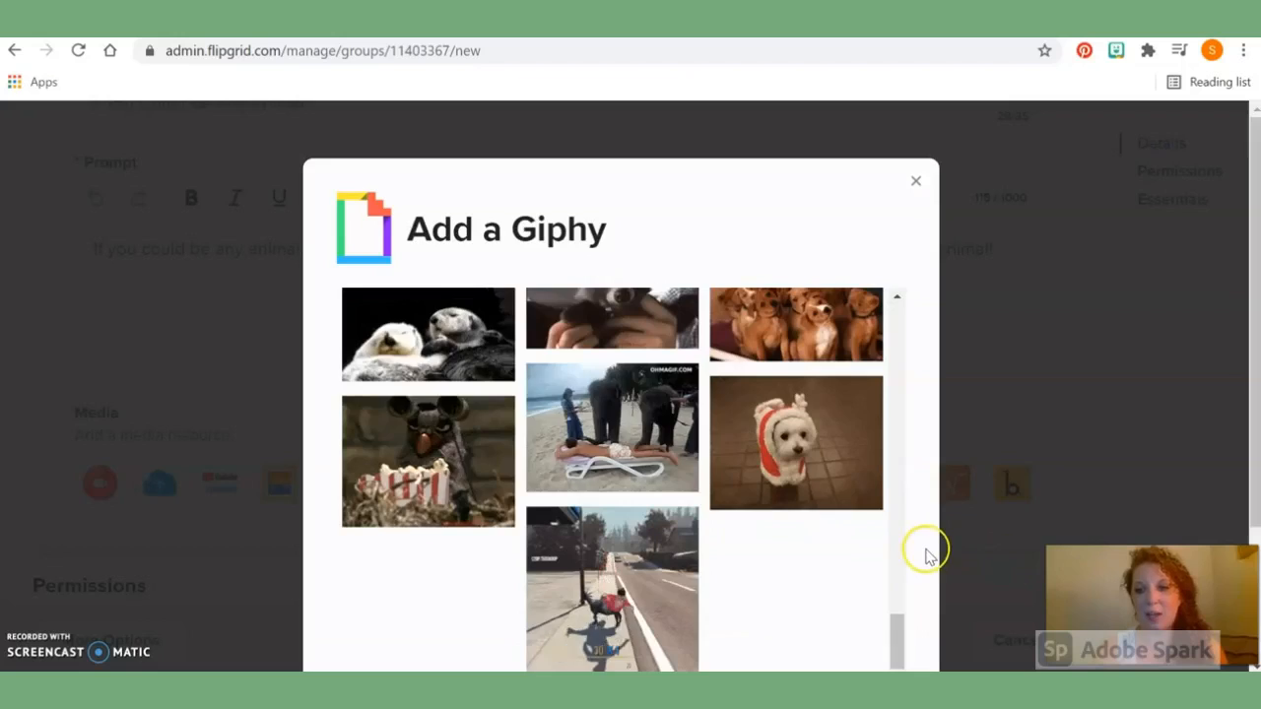
pyautogui.scroll(-3, 953, 562)
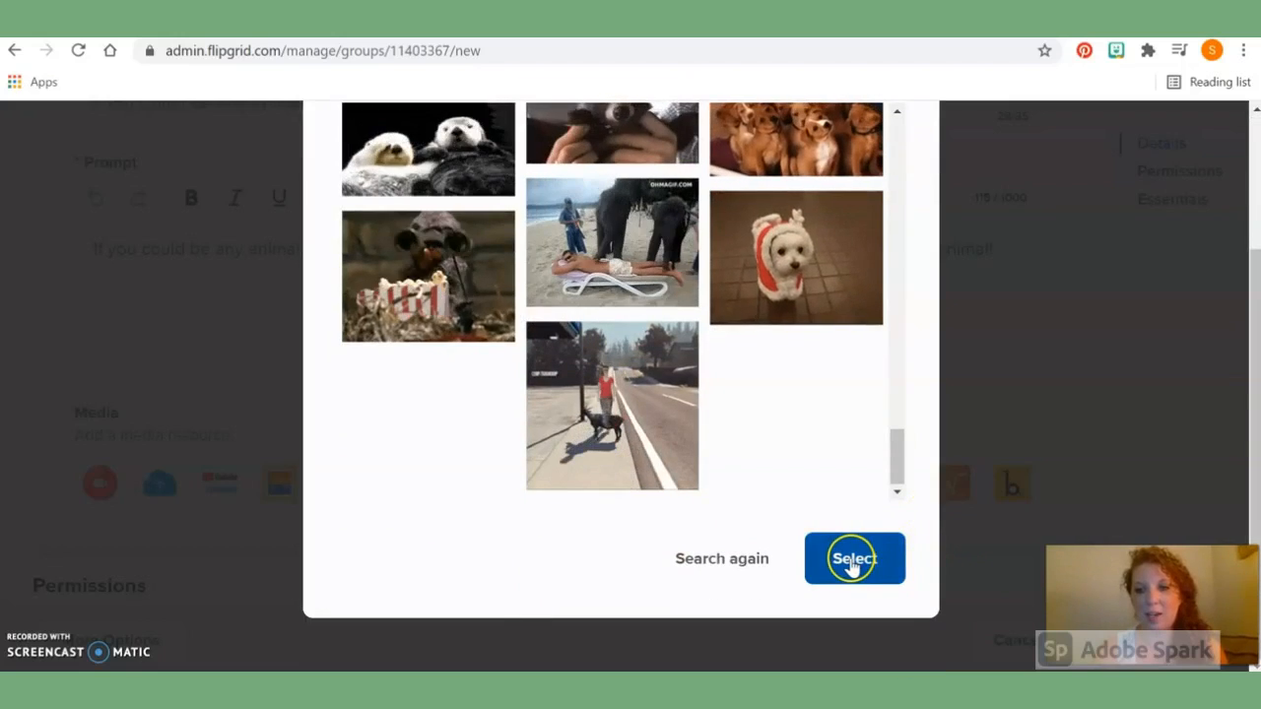
pyautogui.click(853, 563)
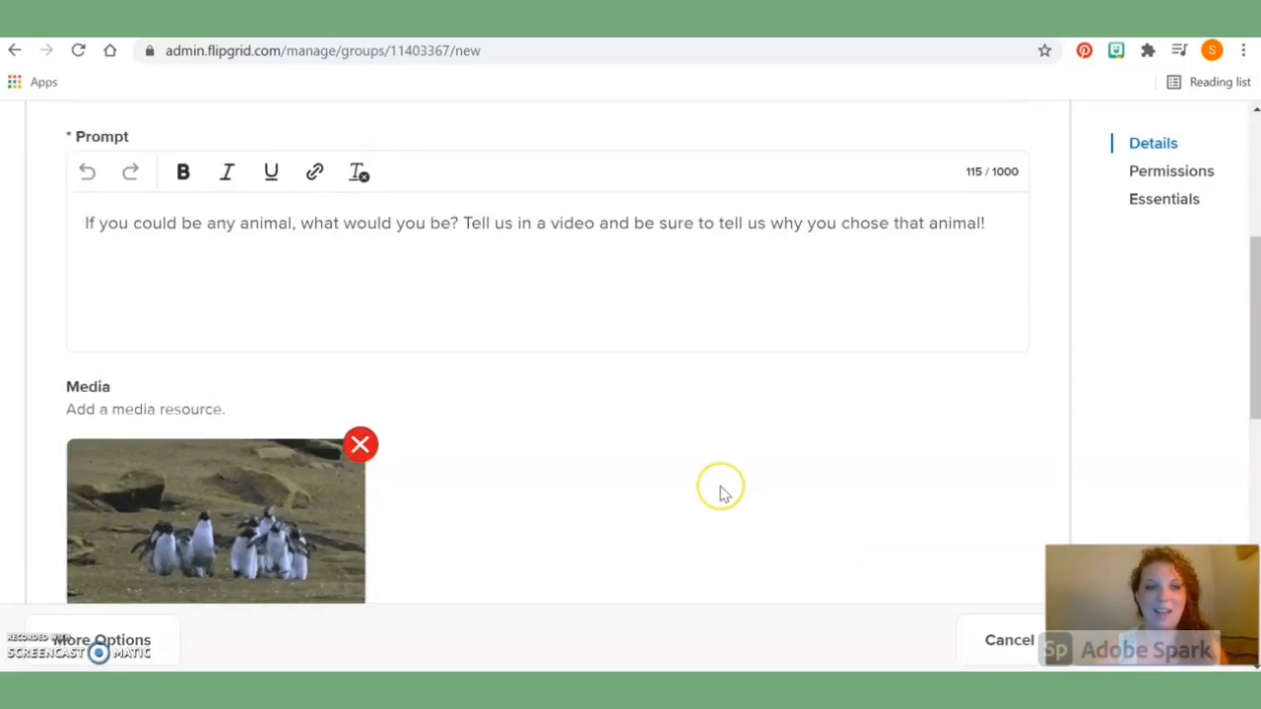
# Review the topic's permissions, in particular the optional guest password for families and guests, leading into the Essentials settings.
pyautogui.scroll(-1, 720, 493)
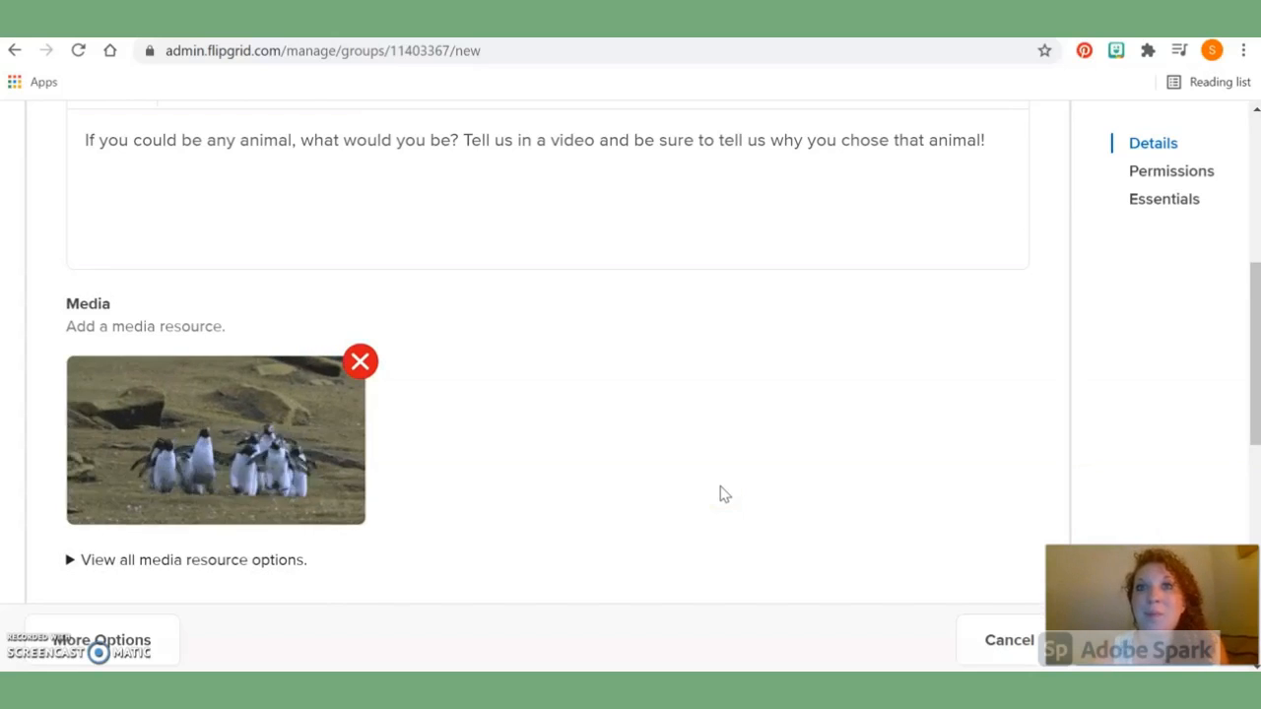
pyautogui.scroll(-1, 720, 493)
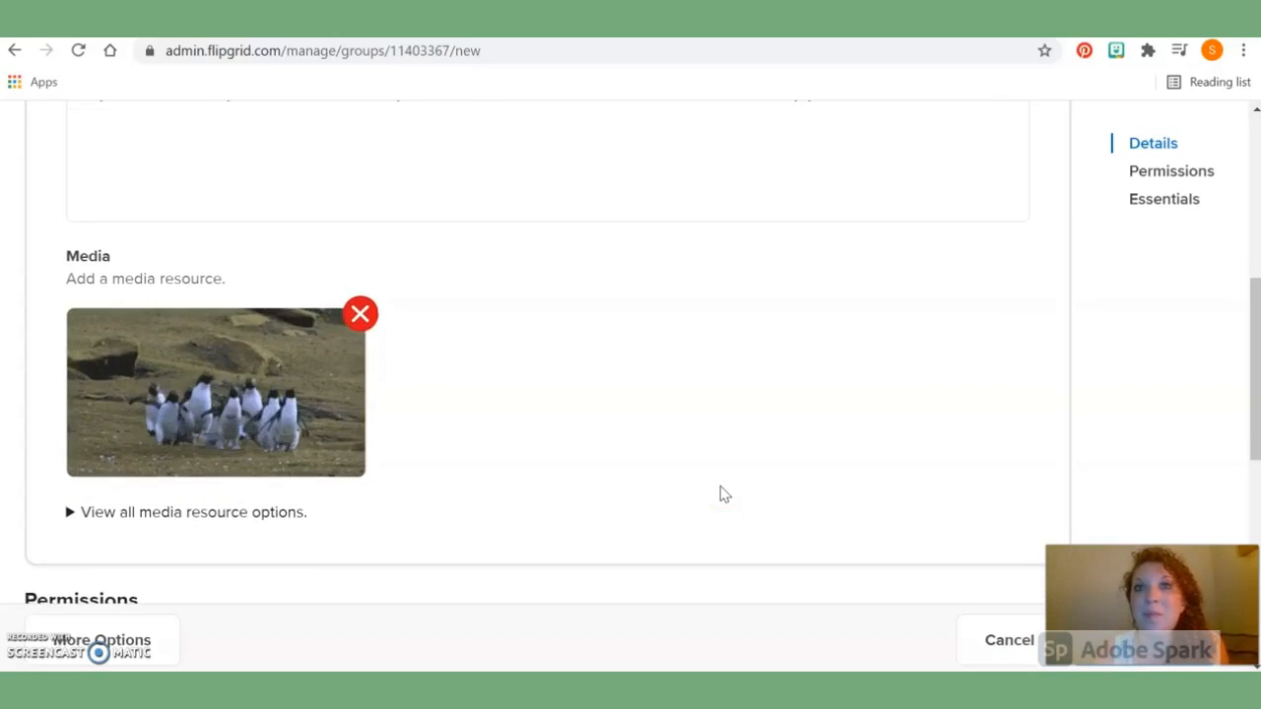
pyautogui.scroll(-2, 719, 492)
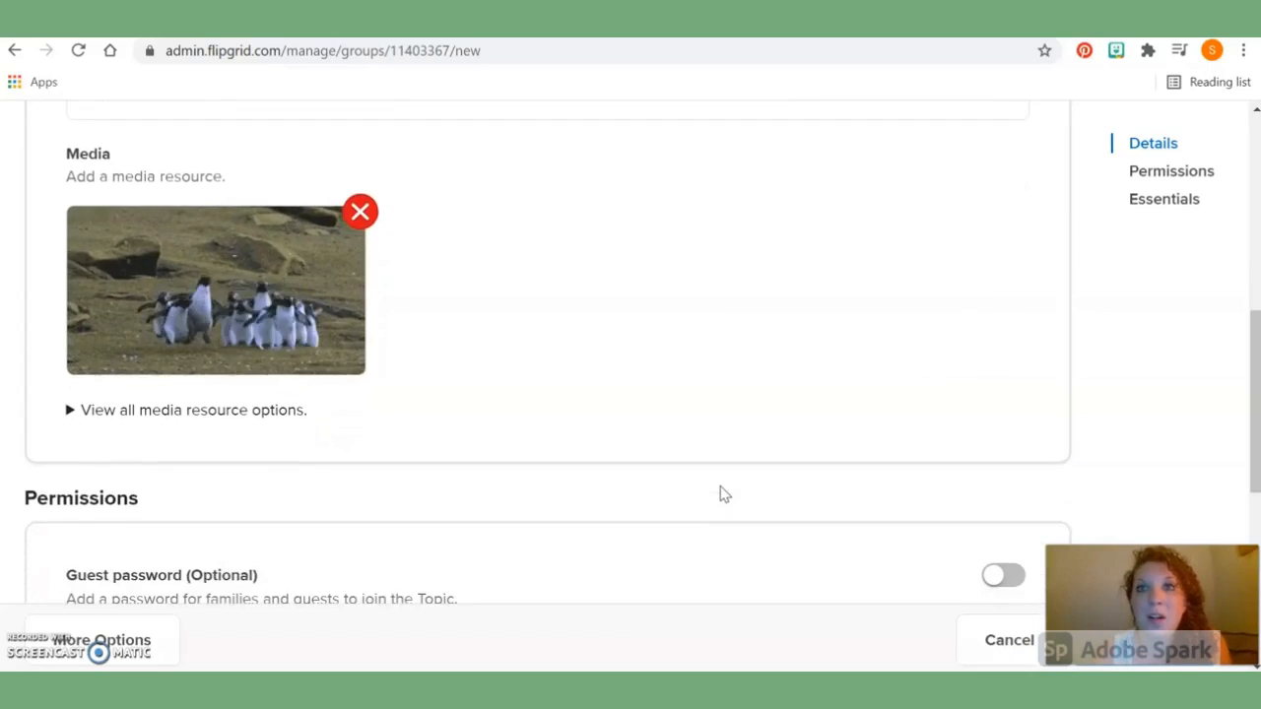
pyautogui.scroll(-5, 720, 493)
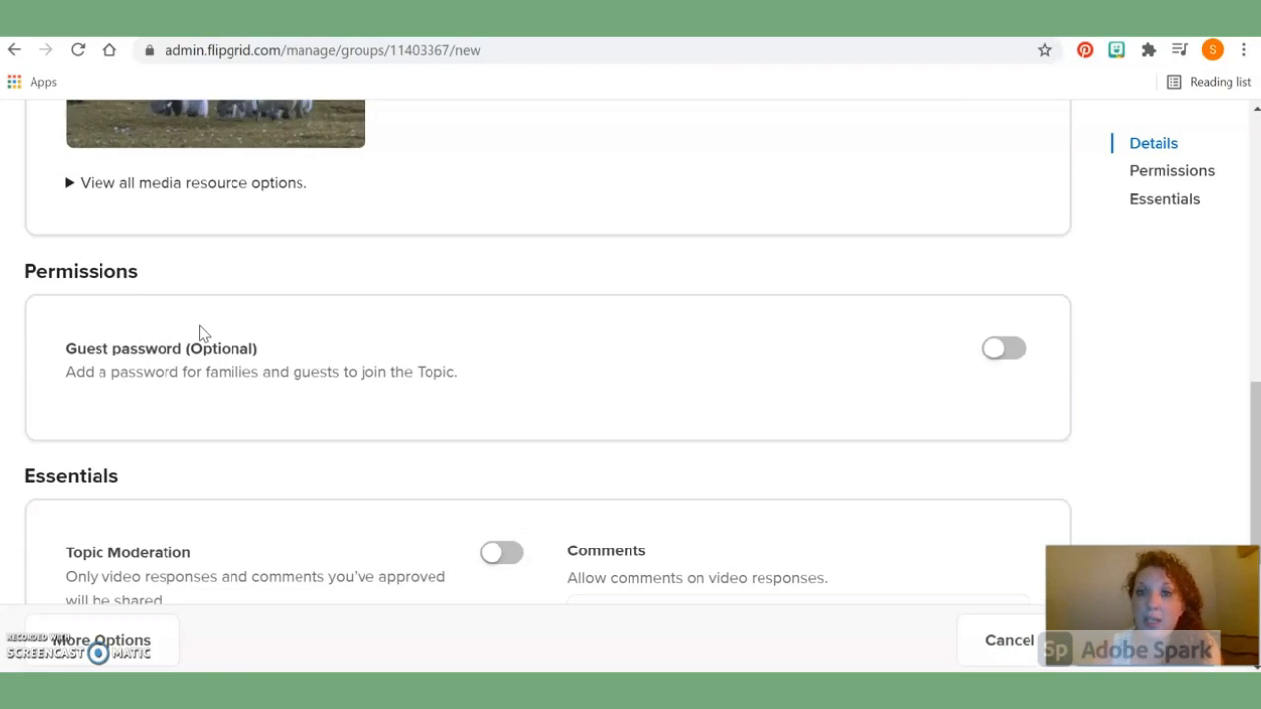
pyautogui.click(408, 369)
pyautogui.click(957, 305)
pyautogui.click(991, 338)
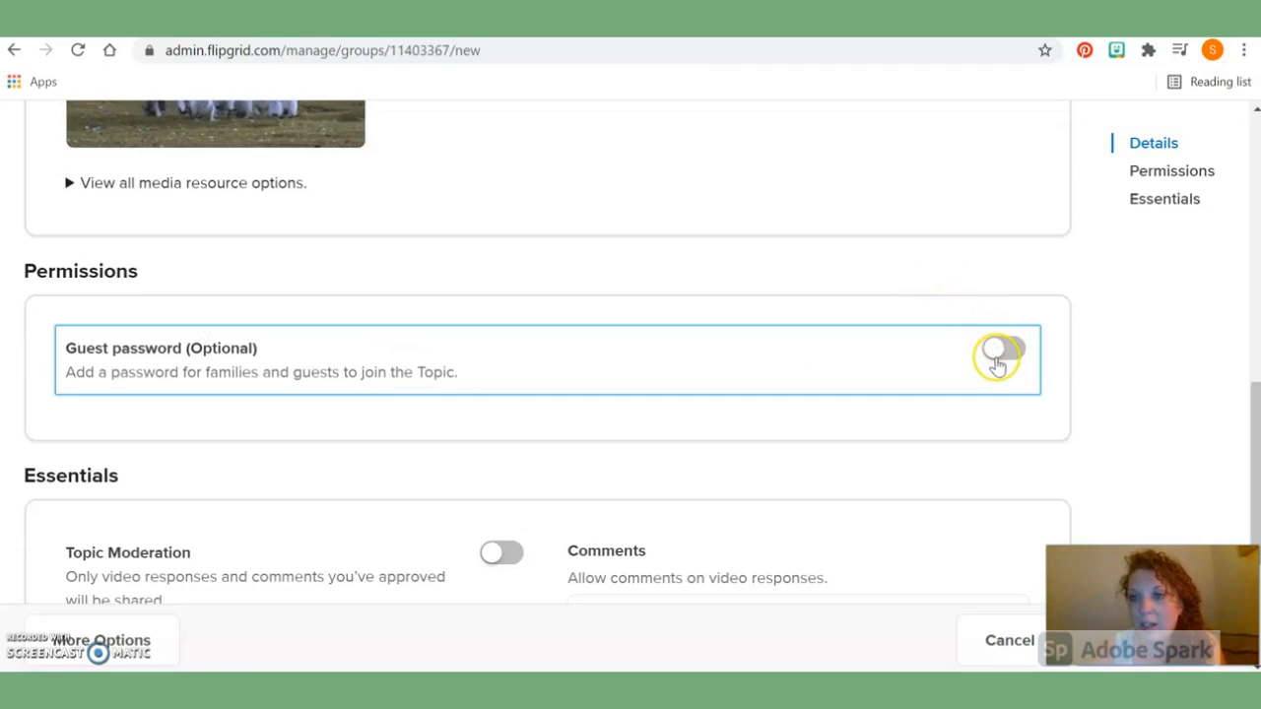
pyautogui.click(998, 362)
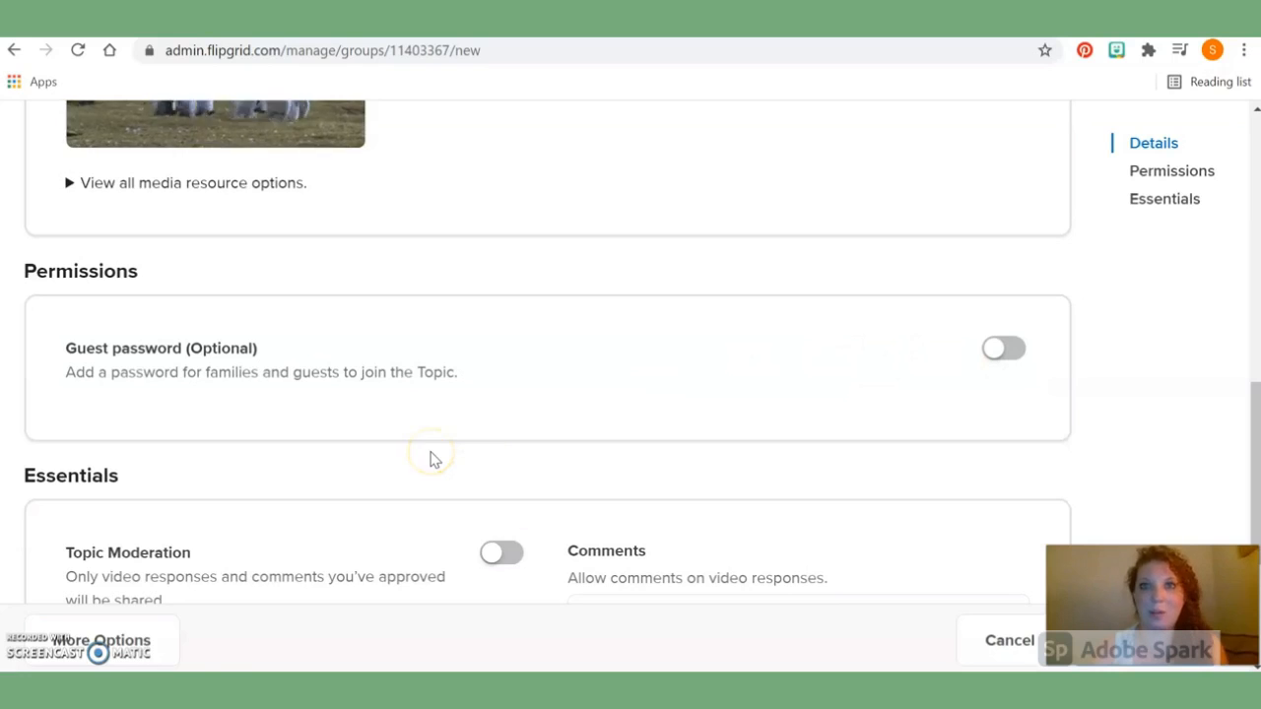
pyautogui.scroll(-2, 434, 459)
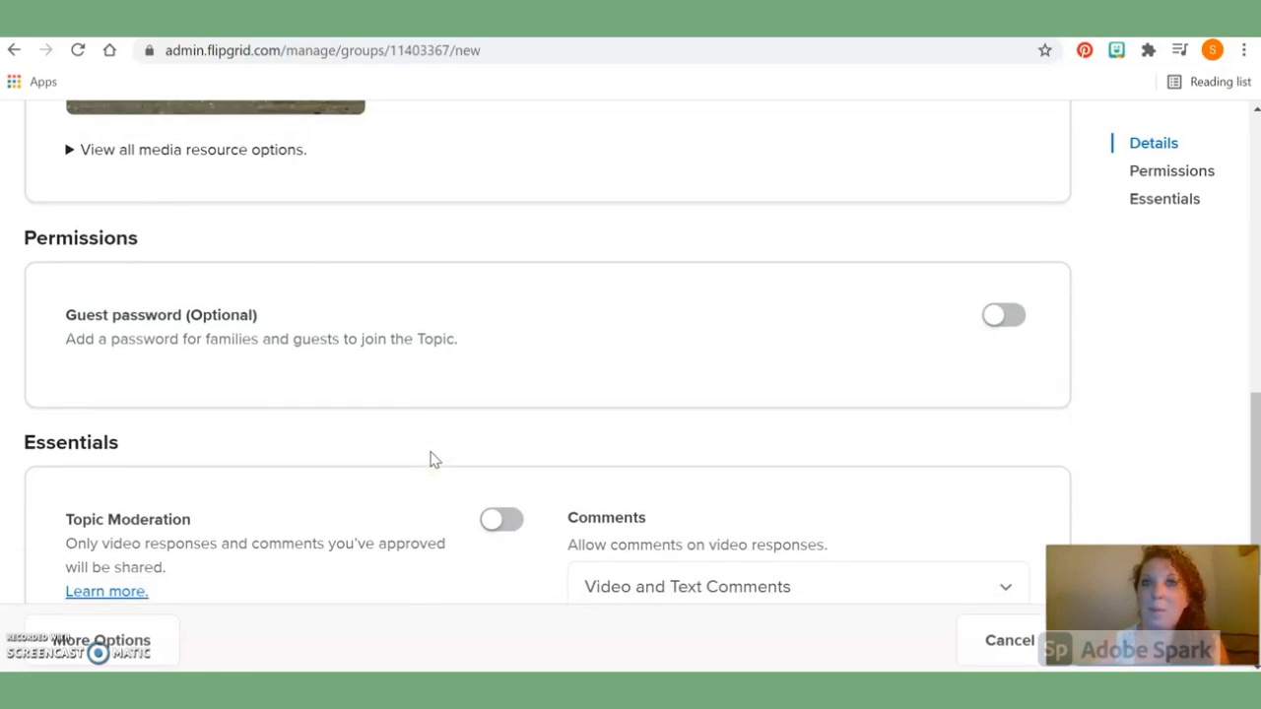
# Review the topic's moderation setting and the comment options available for video responses in the Essentials section.
pyautogui.scroll(-2, 433, 459)
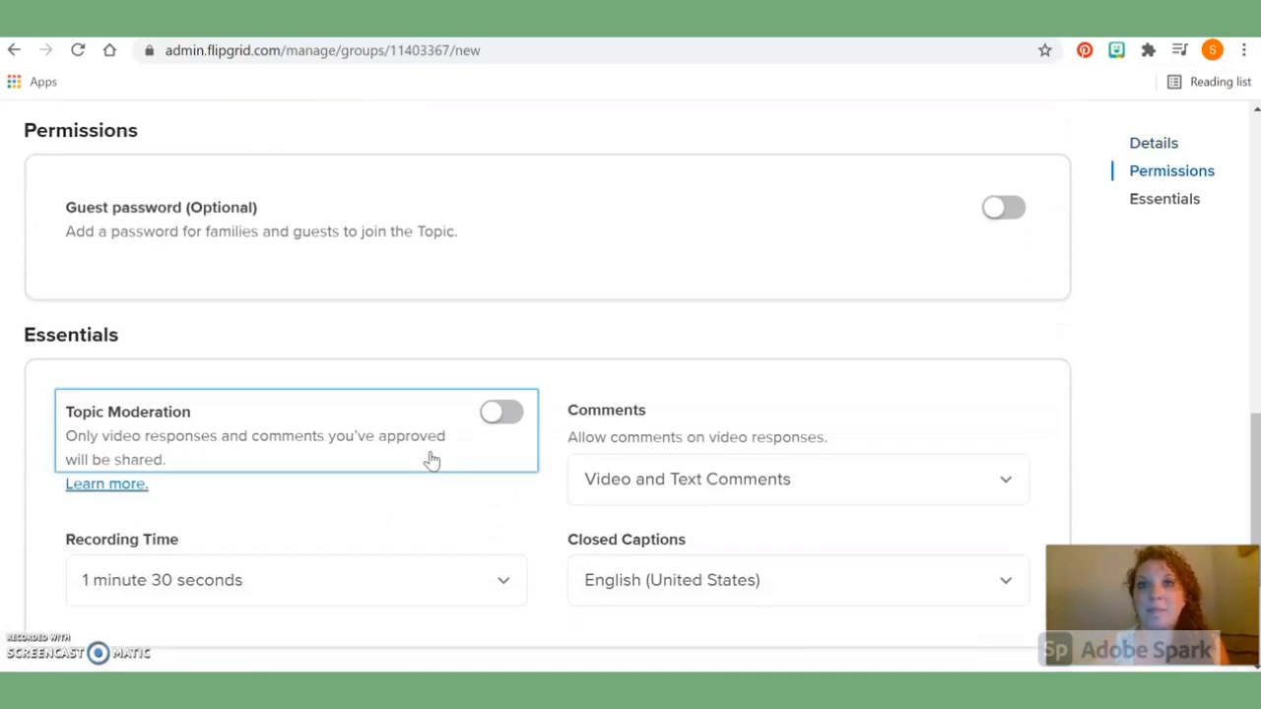
pyautogui.scroll(-1, 433, 459)
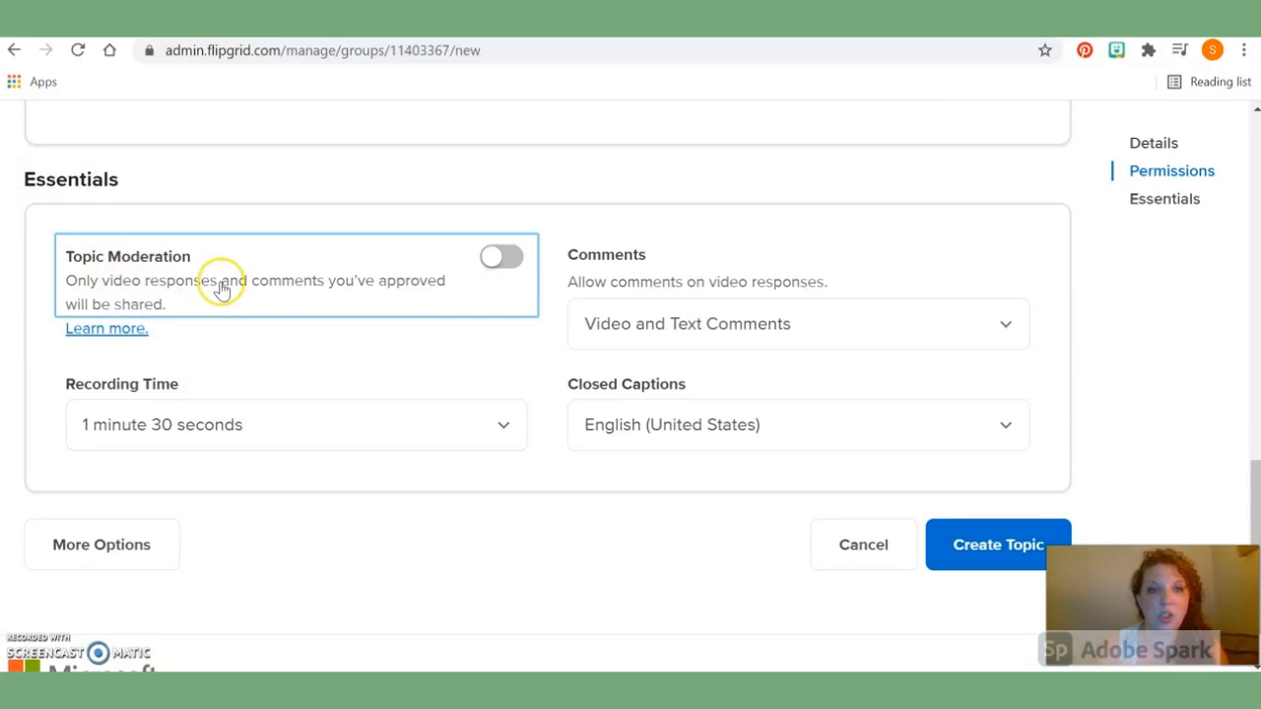
pyautogui.click(502, 257)
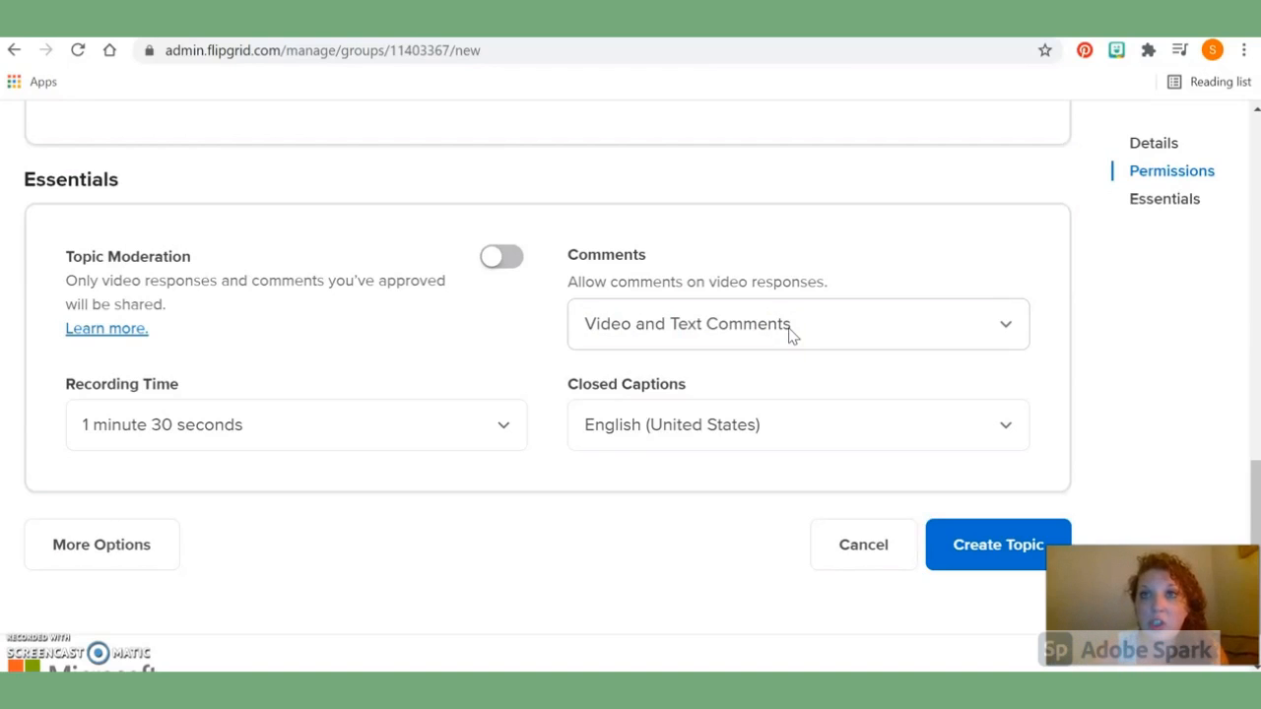
pyautogui.click(751, 325)
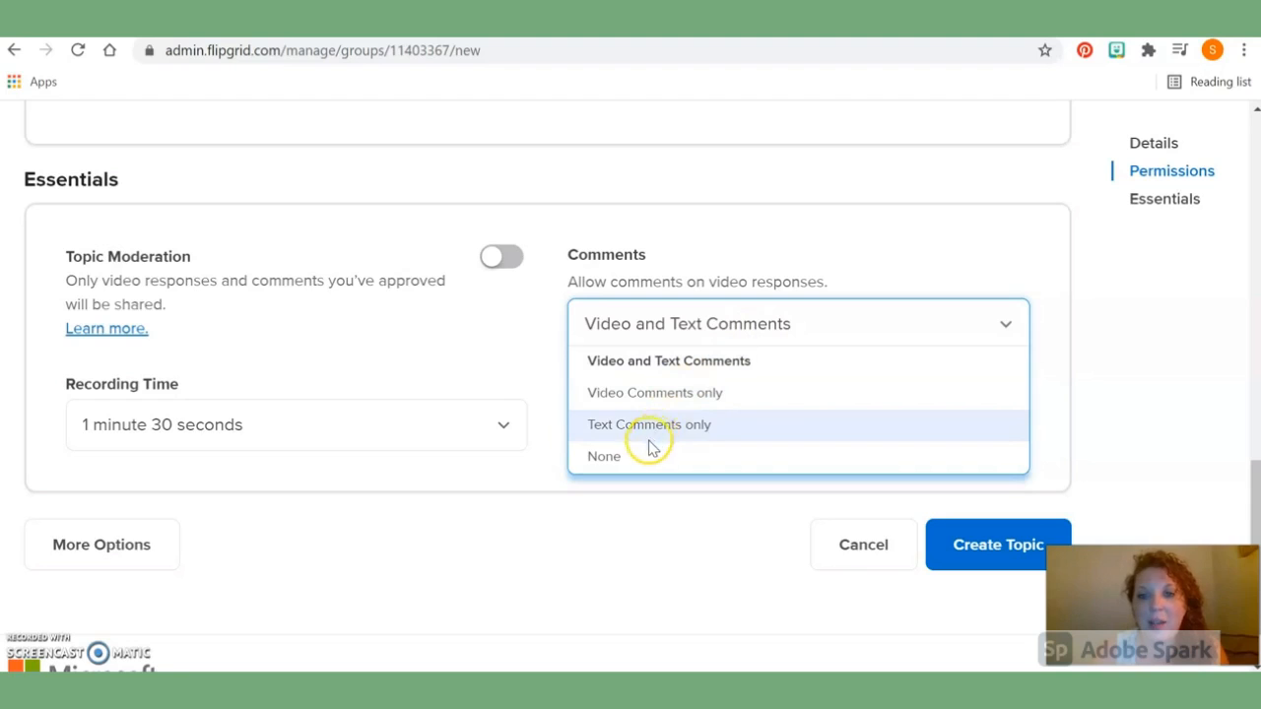
pyautogui.click(722, 275)
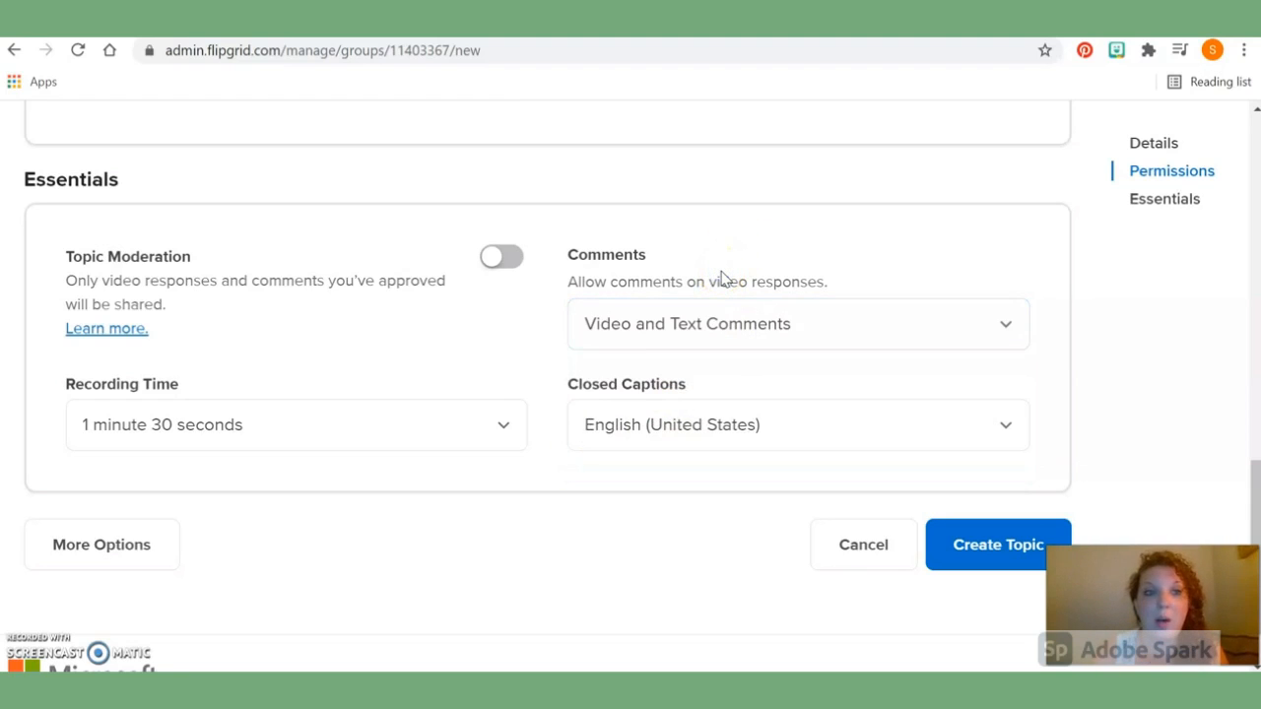
pyautogui.click(578, 276)
pyautogui.click(427, 300)
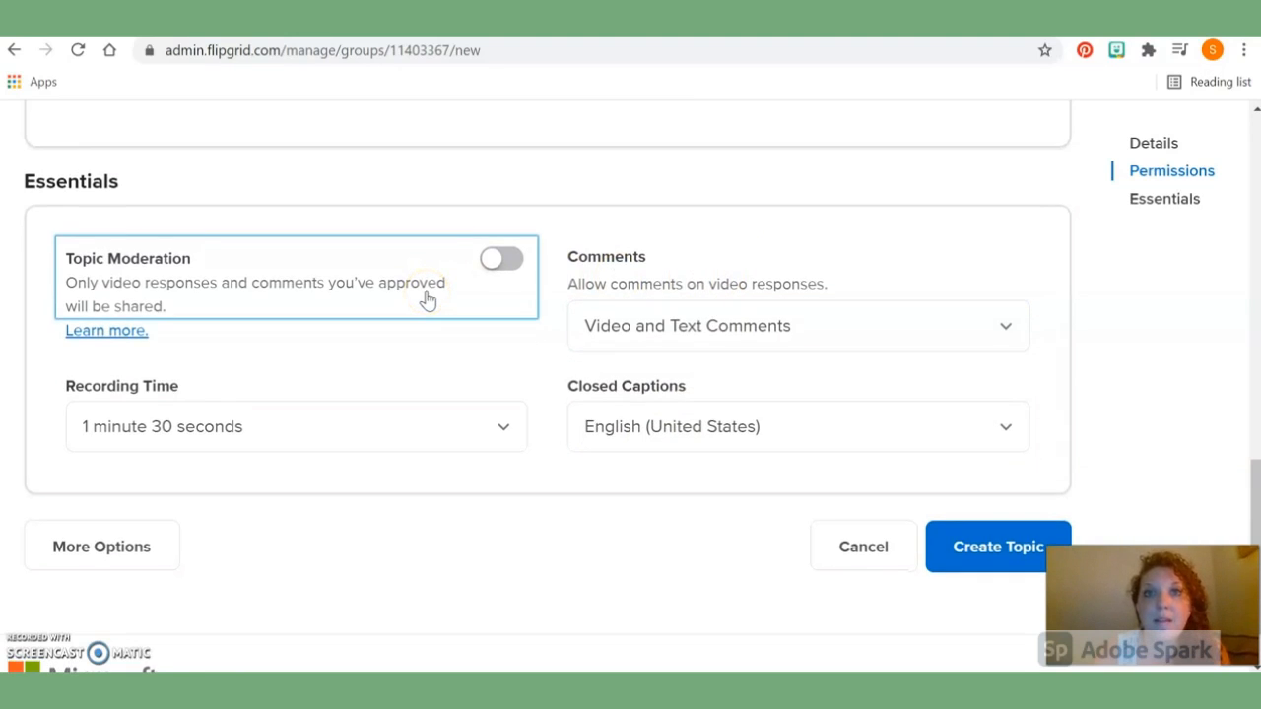
pyautogui.click(147, 367)
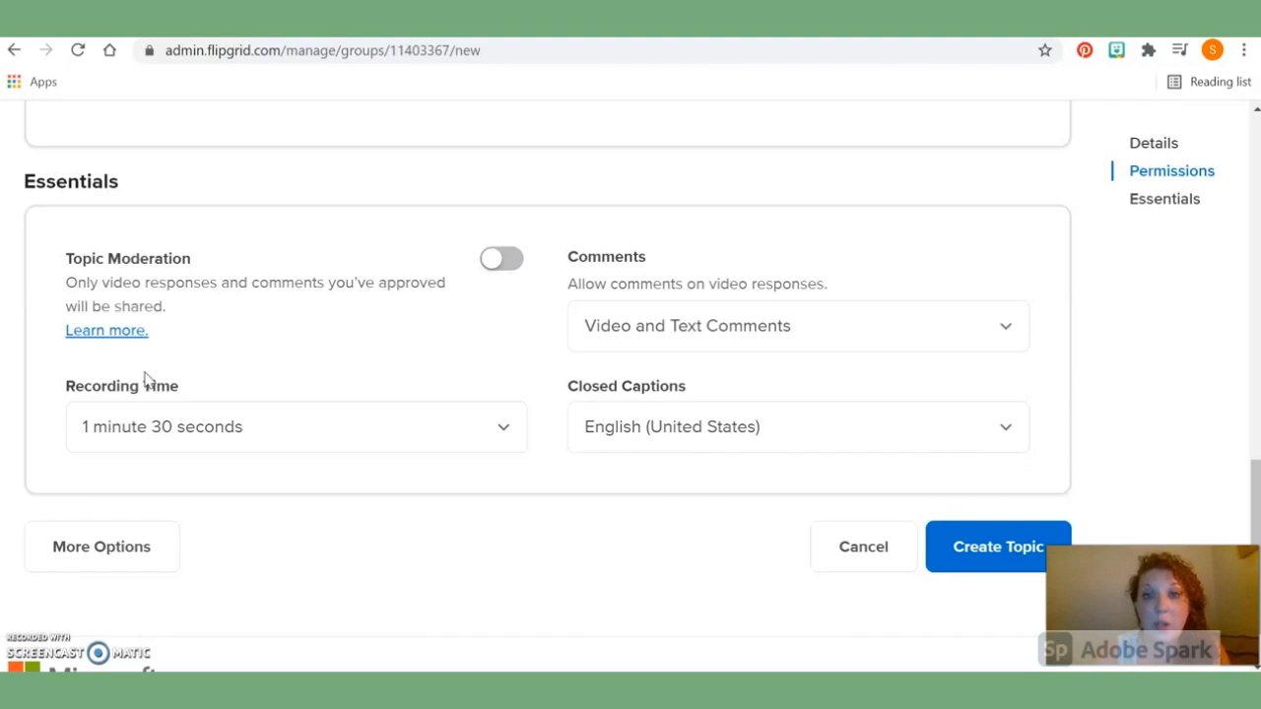
# Examine the range of recording times that can be allowed for the topic's video responses.
pyautogui.click(129, 428)
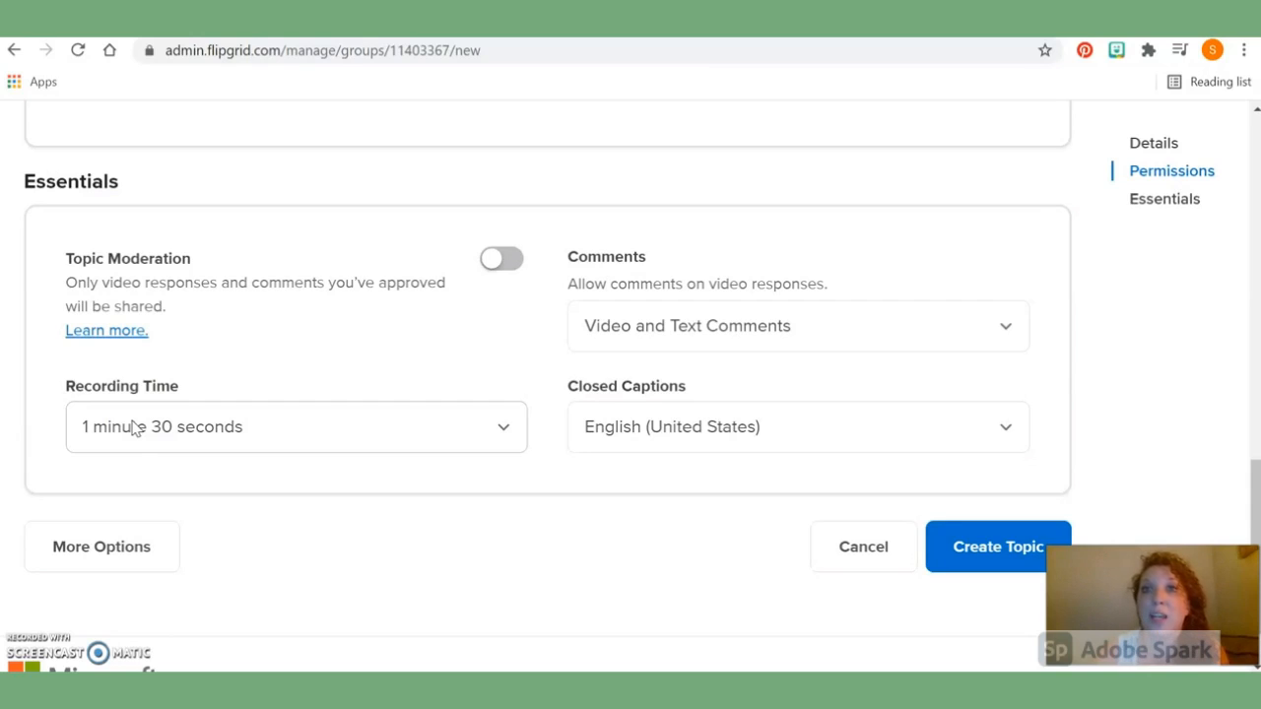
pyautogui.click(134, 426)
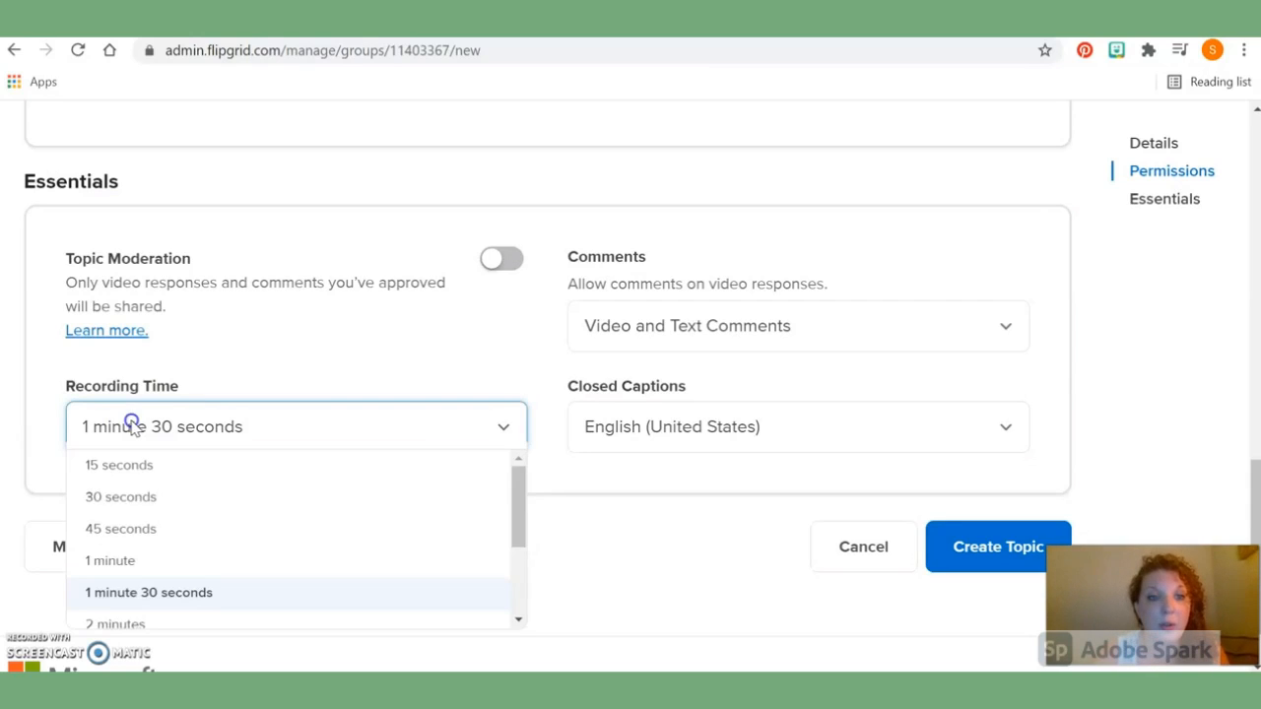
pyautogui.scroll(1, 149, 510)
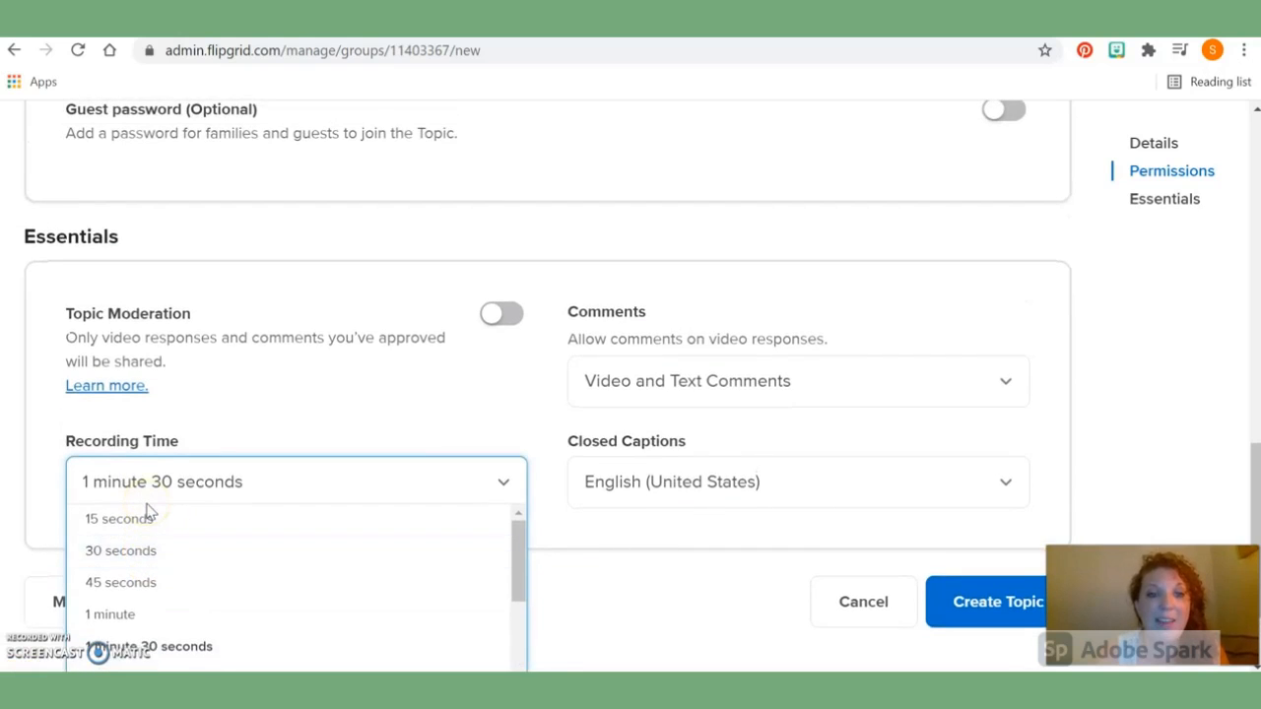
pyautogui.scroll(-1, 191, 585)
pyautogui.scroll(-1, 194, 588)
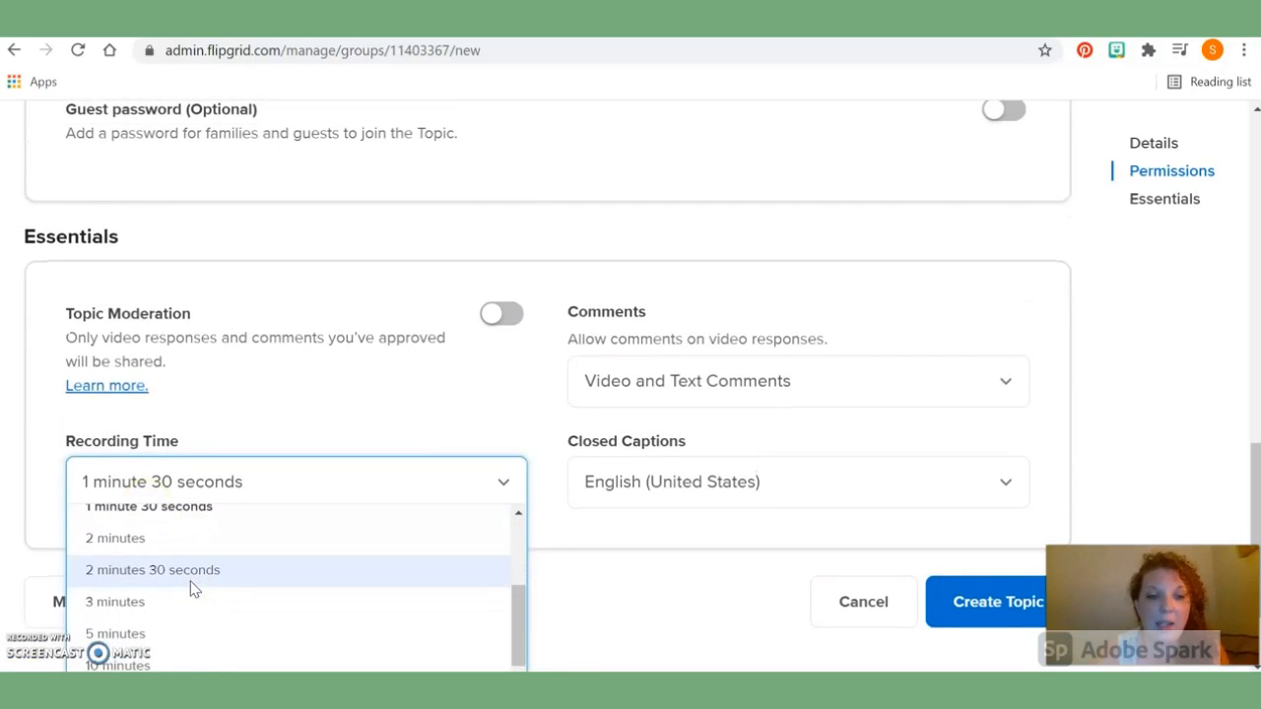
pyautogui.click(219, 441)
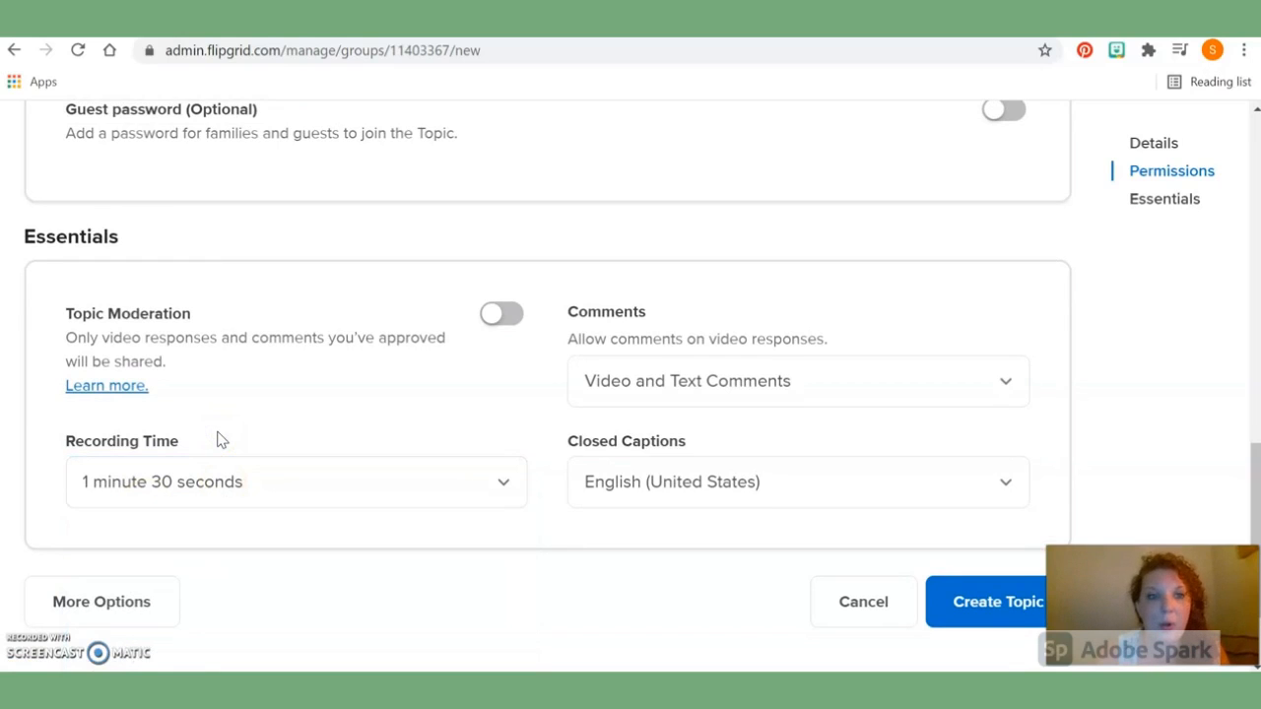
pyautogui.scroll(-1, 219, 440)
pyautogui.click(138, 421)
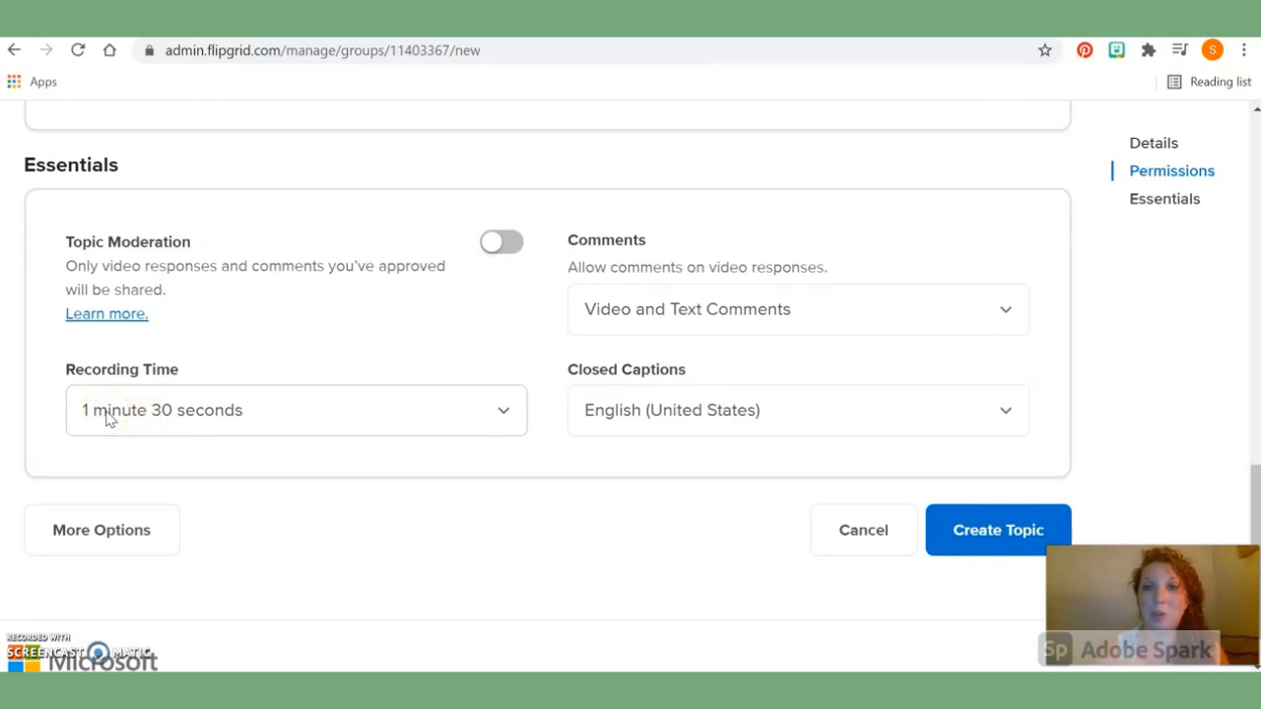
pyautogui.click(144, 414)
pyautogui.click(164, 412)
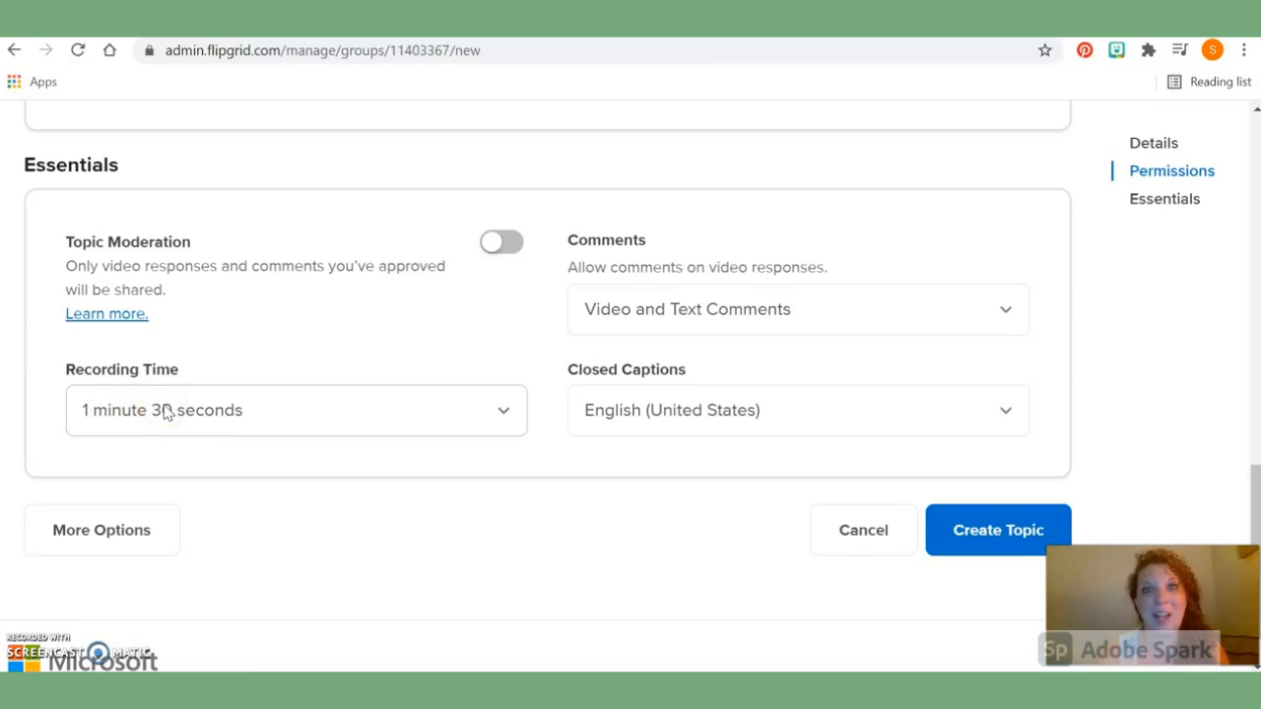
pyautogui.click(165, 412)
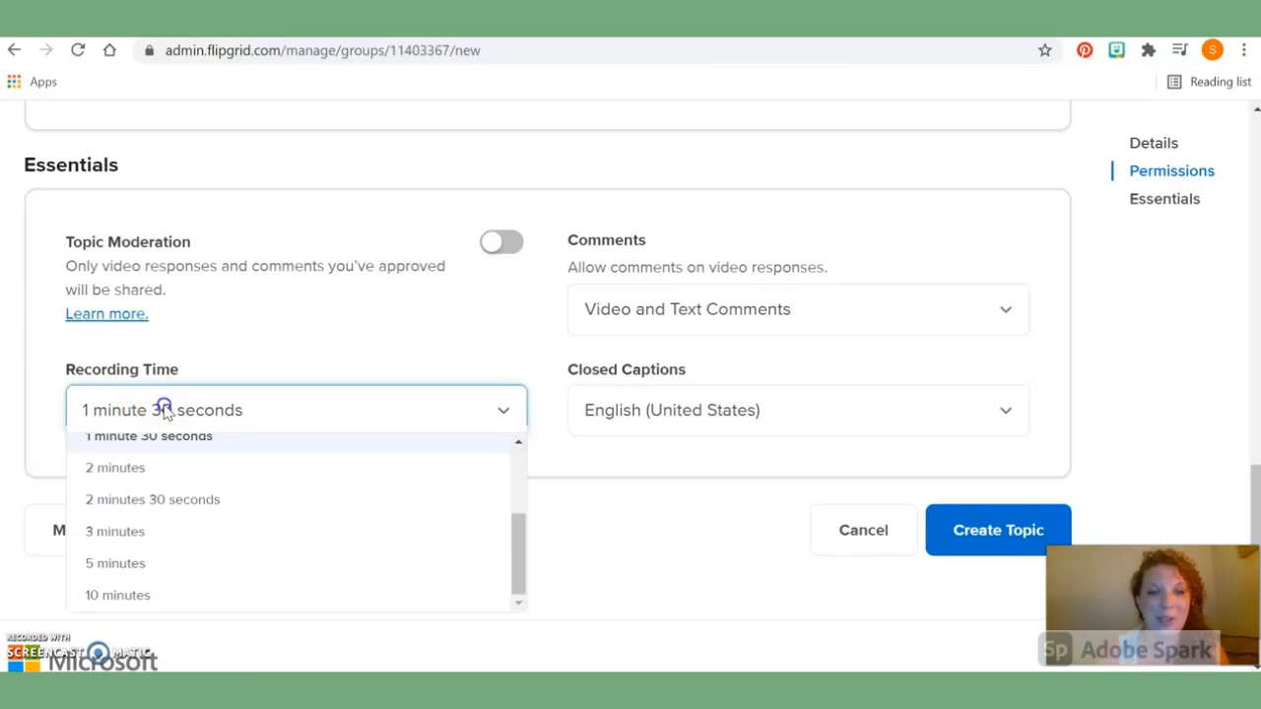
pyautogui.click(187, 353)
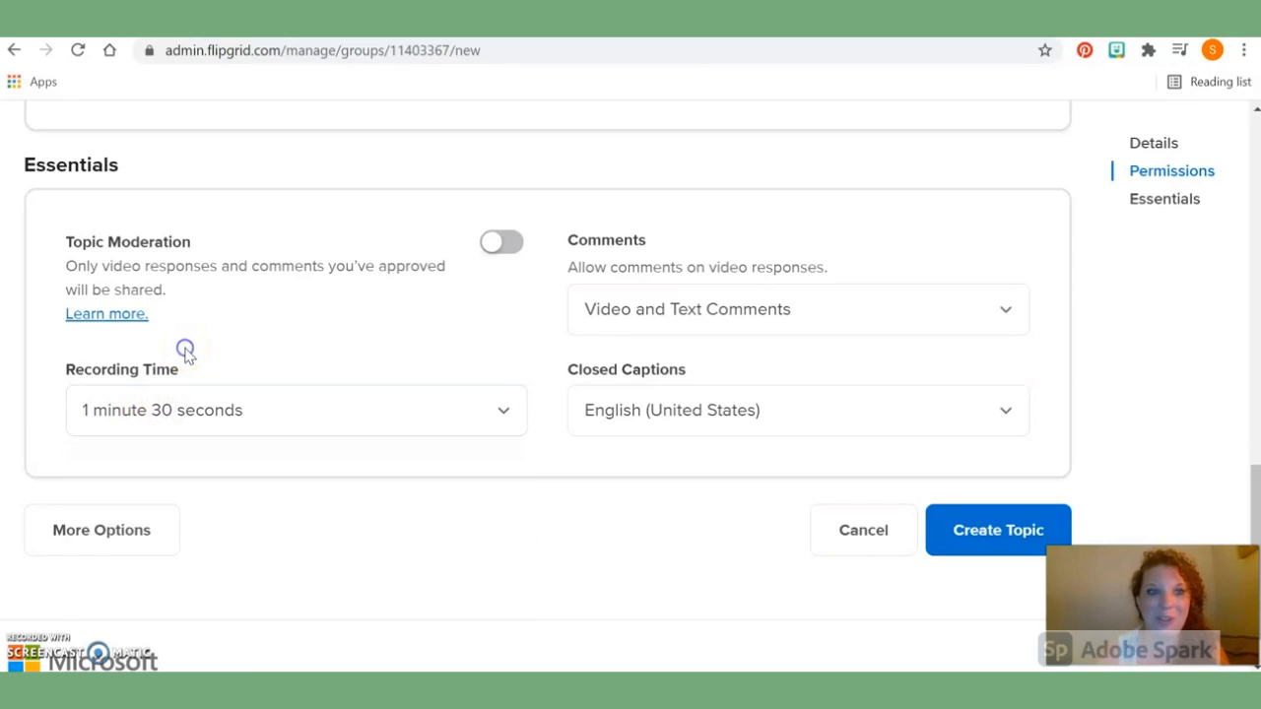
pyautogui.click(135, 379)
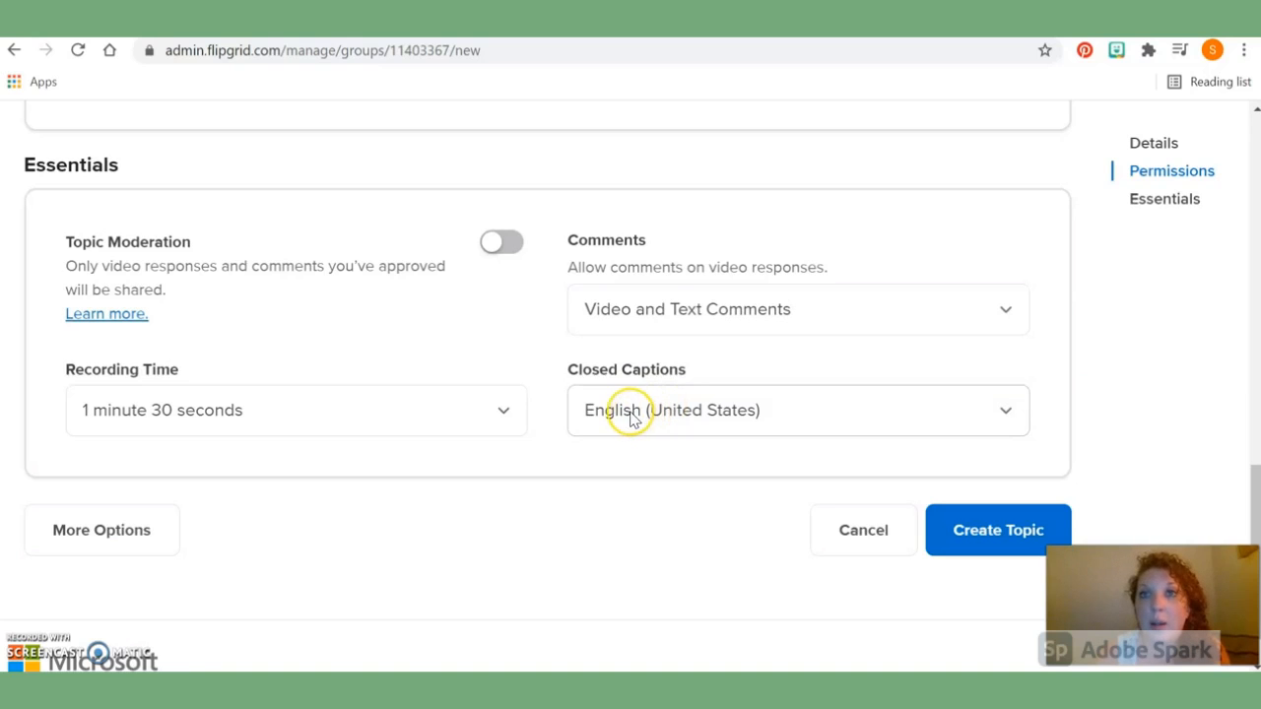
# Set the topic's closed captions to Off.
pyautogui.click(624, 411)
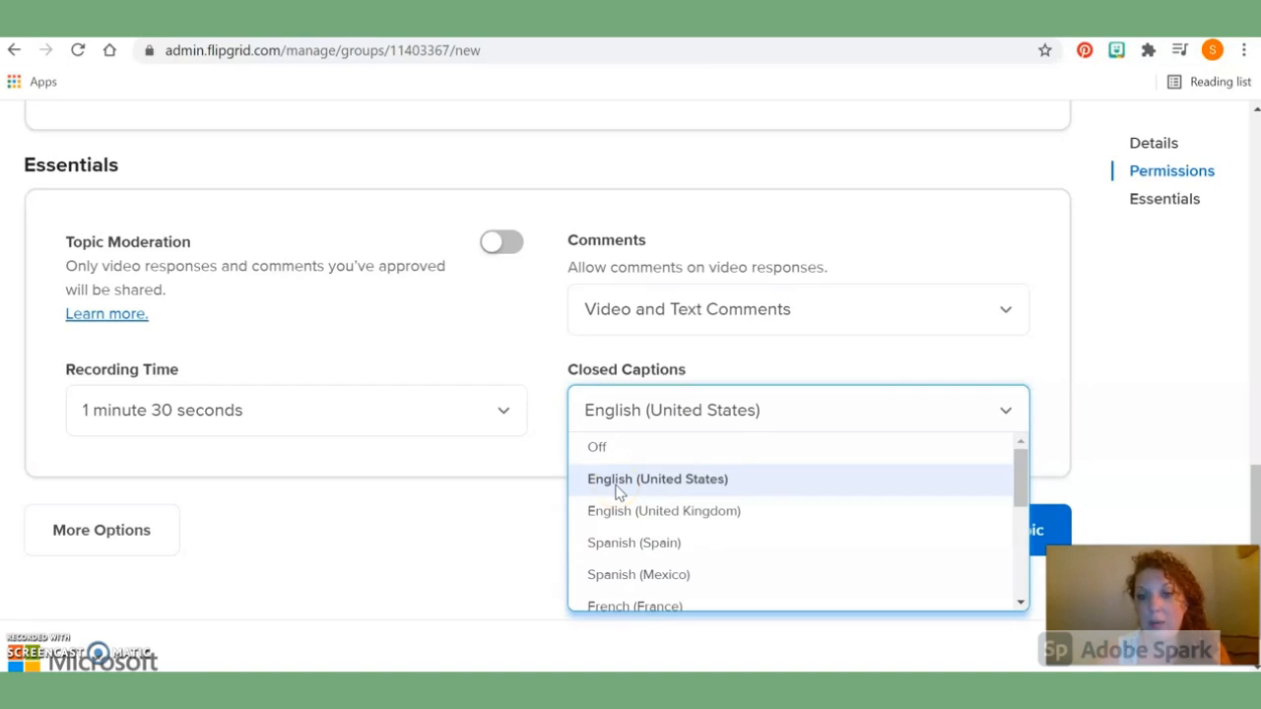
pyautogui.click(618, 448)
pyautogui.click(615, 445)
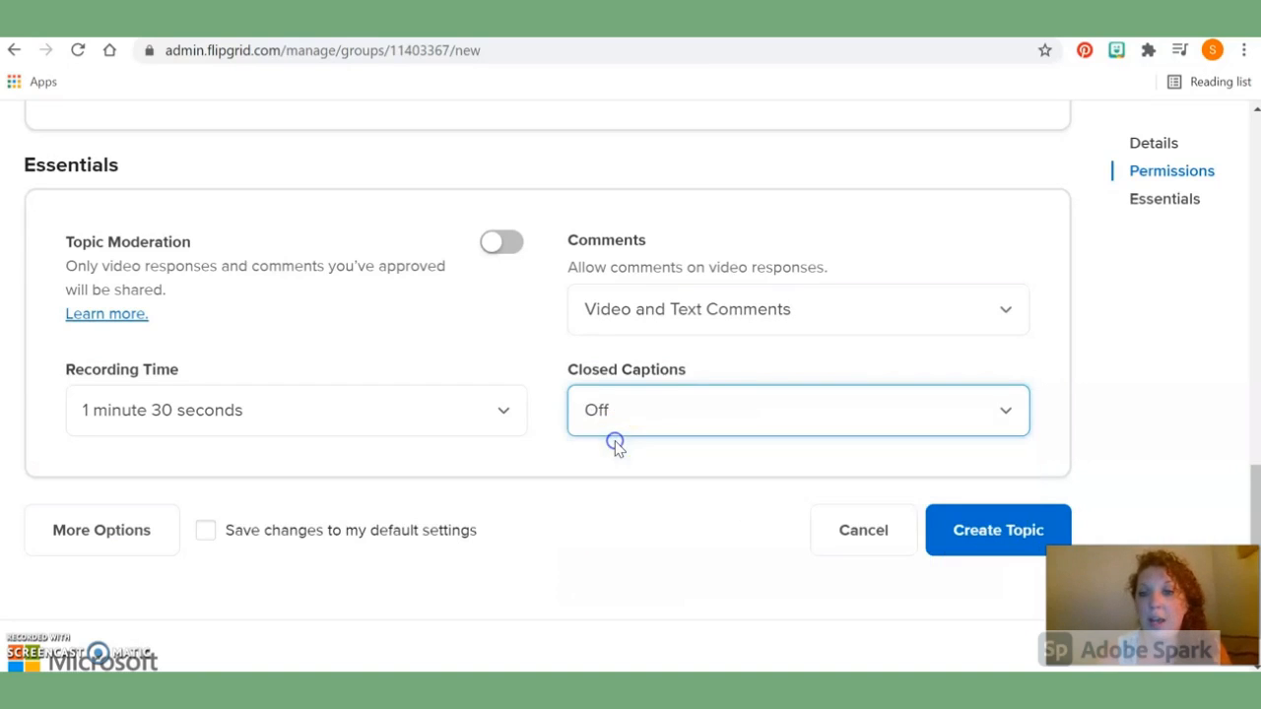
pyautogui.click(711, 366)
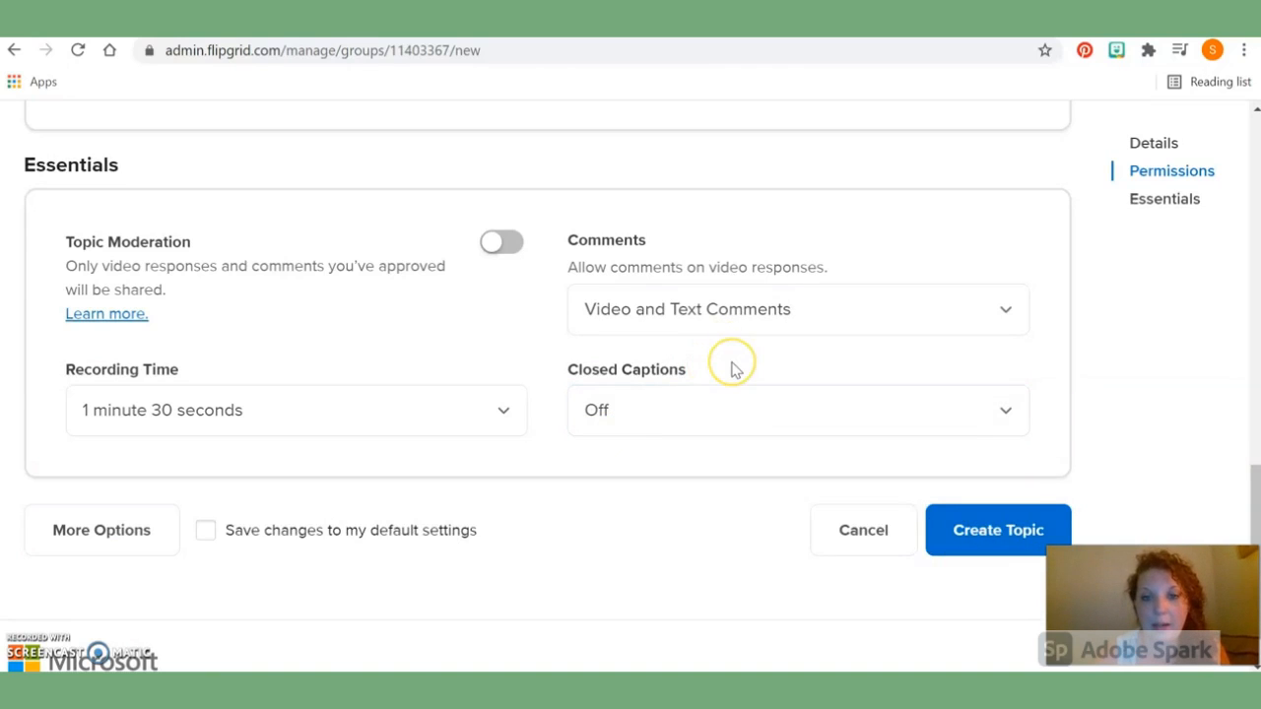
# Create the topic, then copy its share link before finishing the sharing dialog.
pyautogui.scroll(-2, 732, 367)
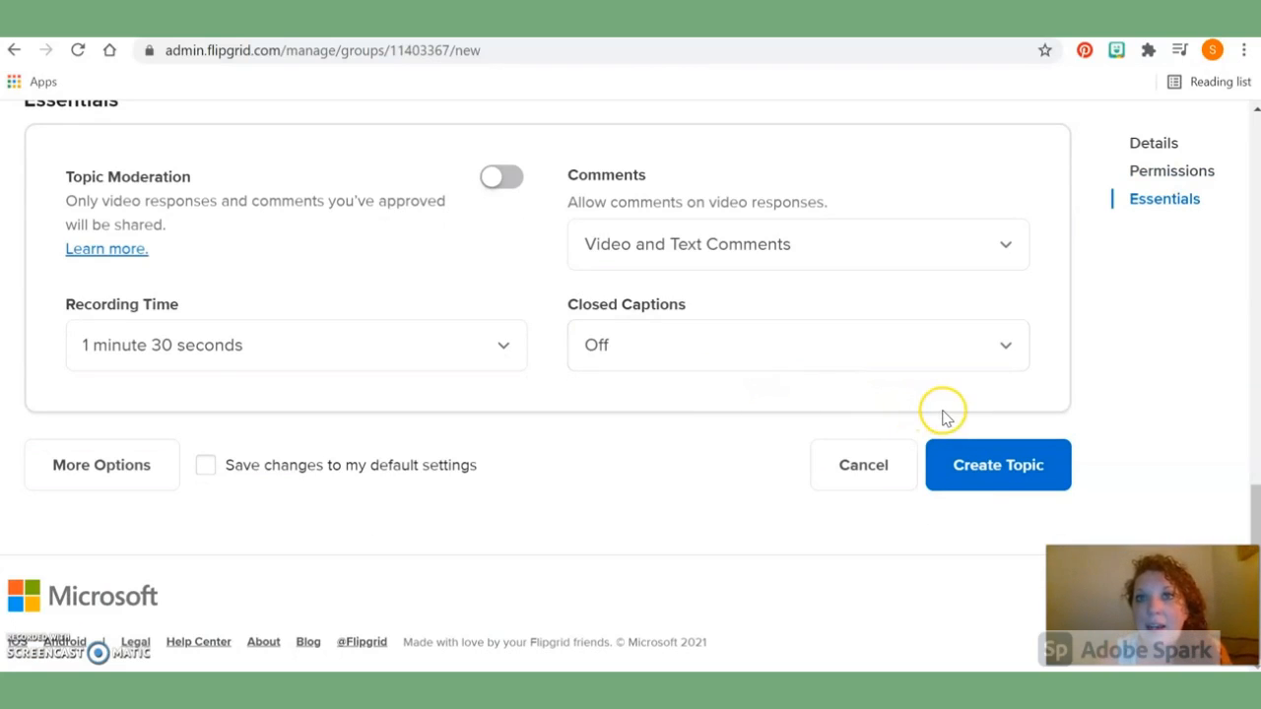
pyautogui.click(1003, 475)
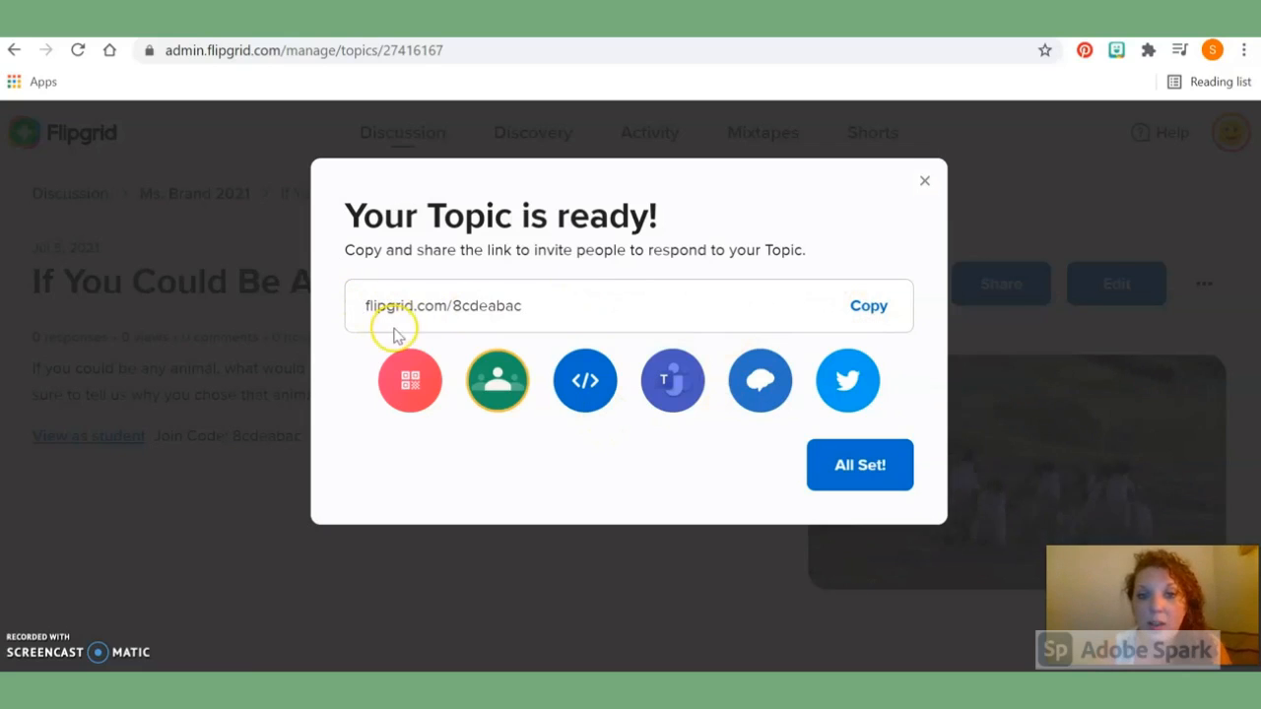
pyautogui.click(859, 308)
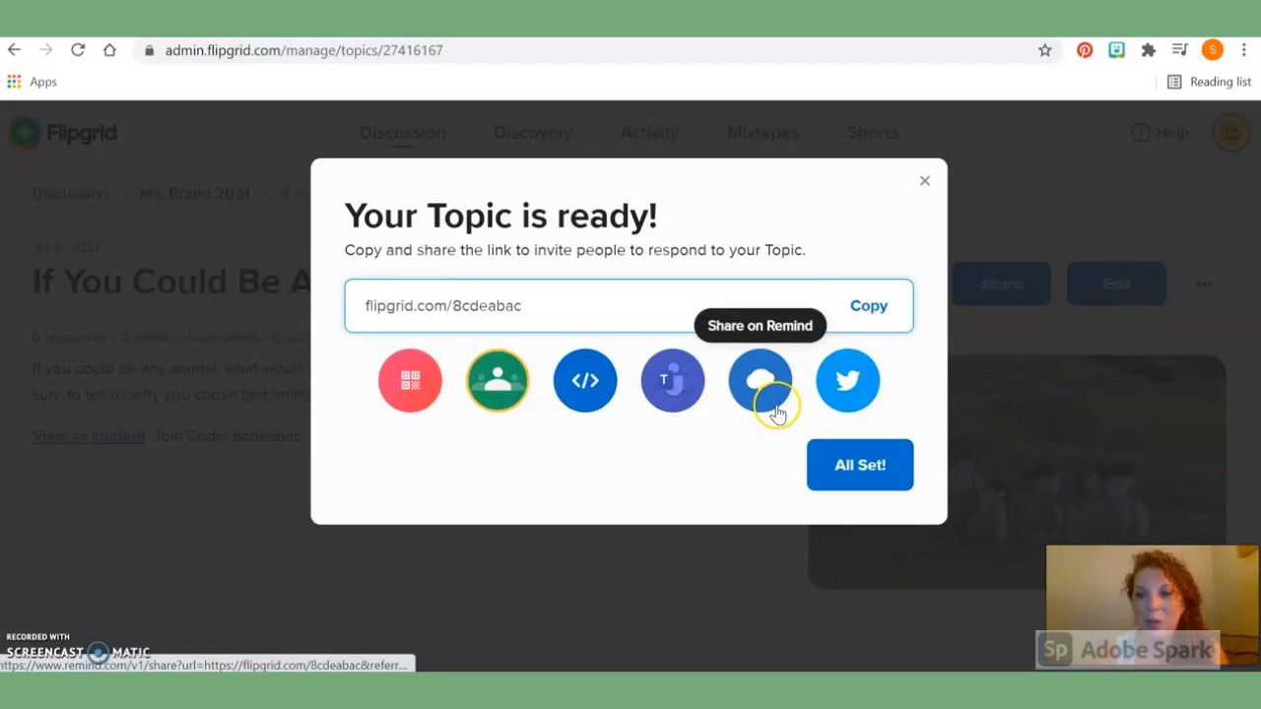
pyautogui.click(853, 473)
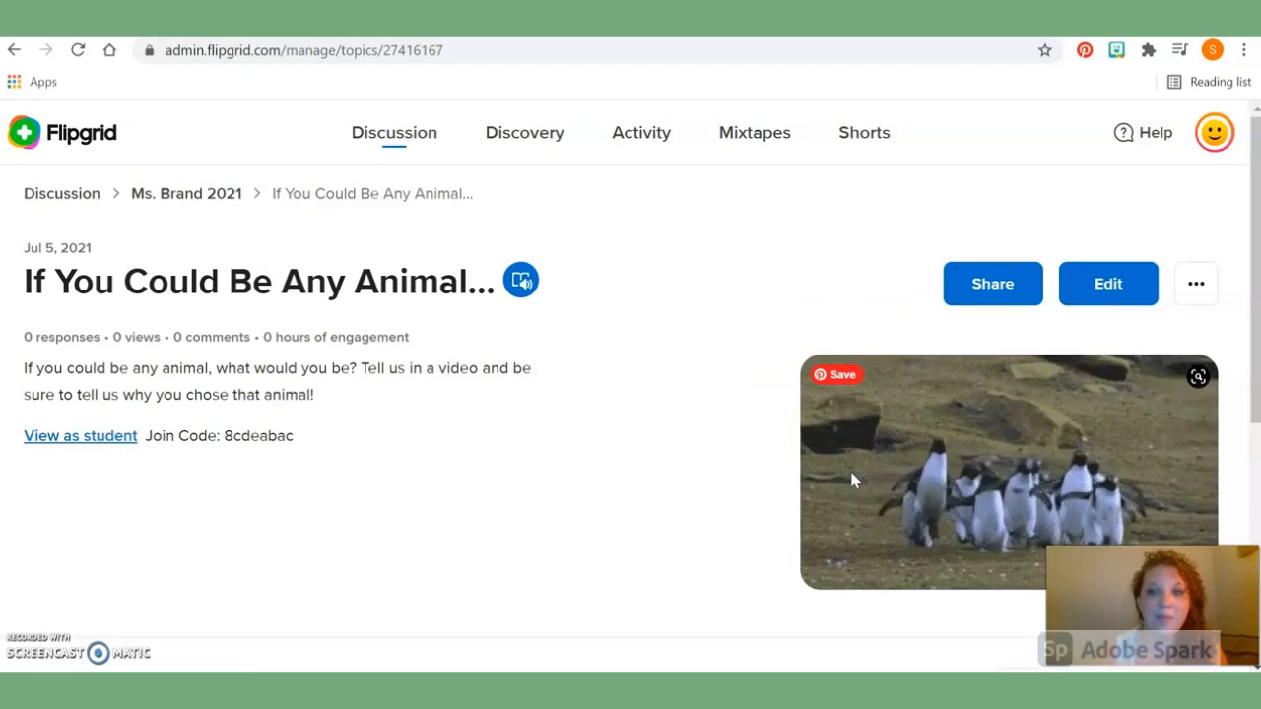
pyautogui.scroll(-1, 853, 480)
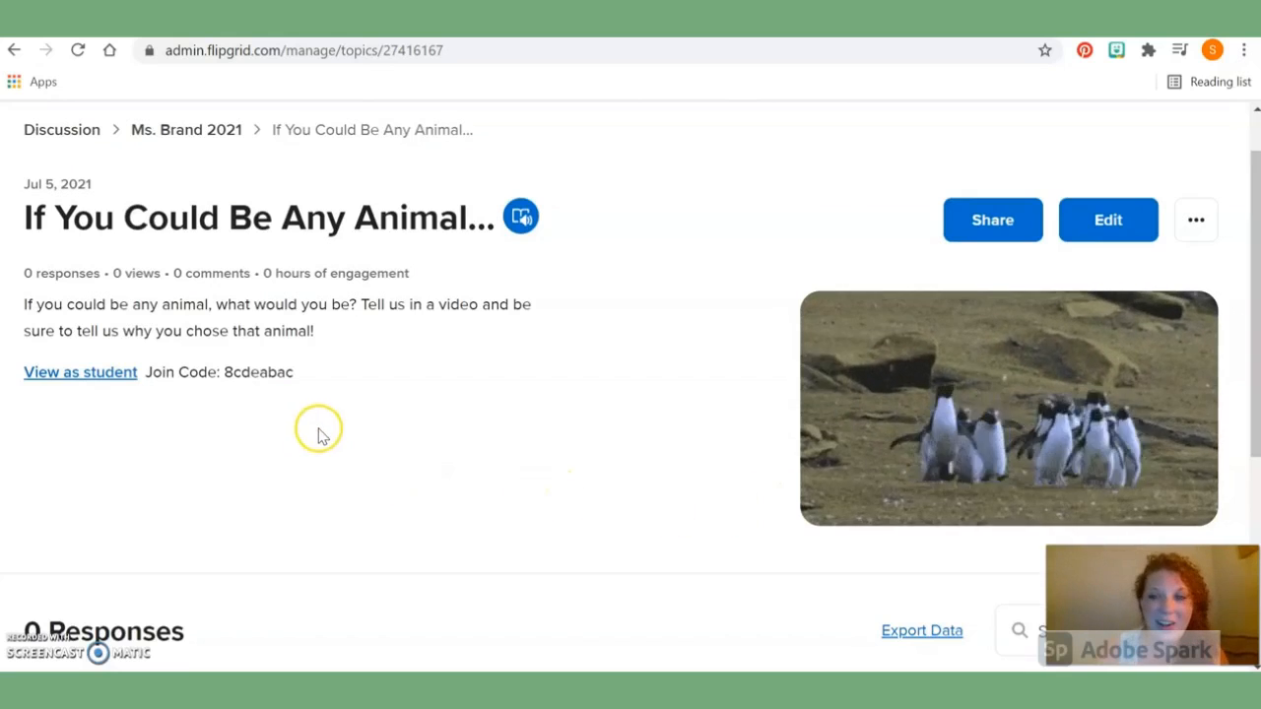
pyautogui.scroll(1, 318, 436)
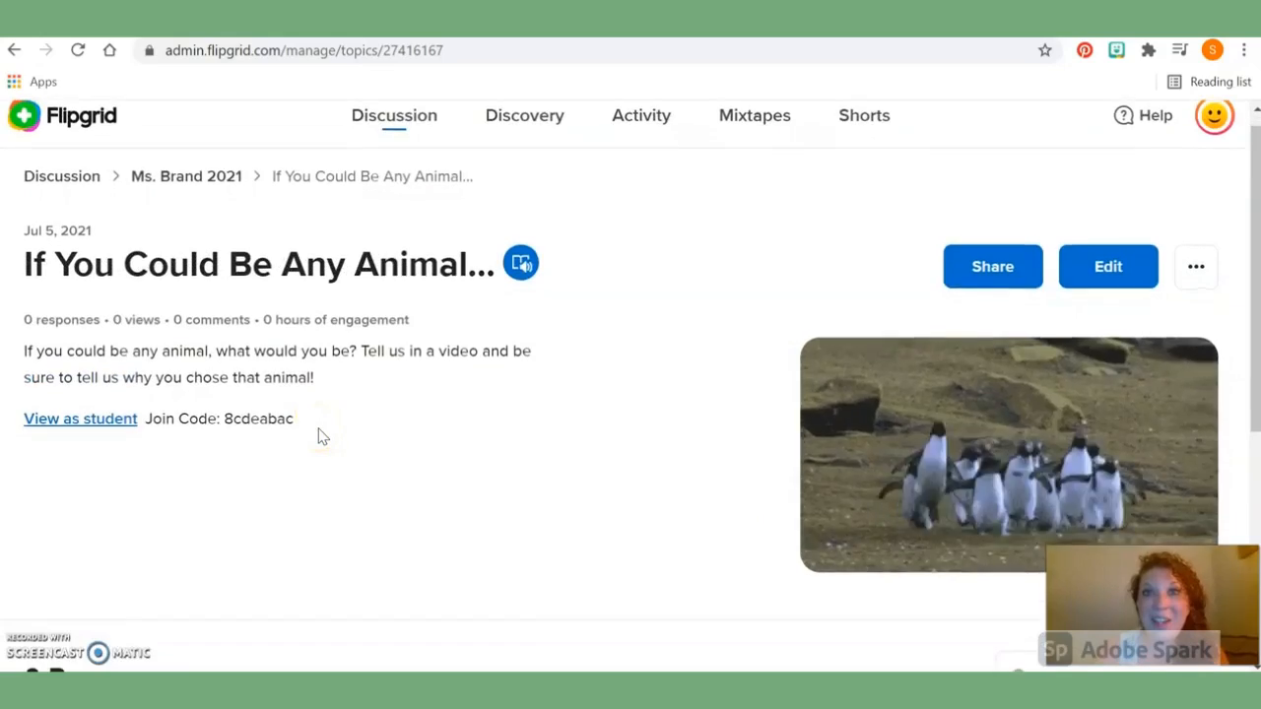
pyautogui.scroll(-1, 1014, 613)
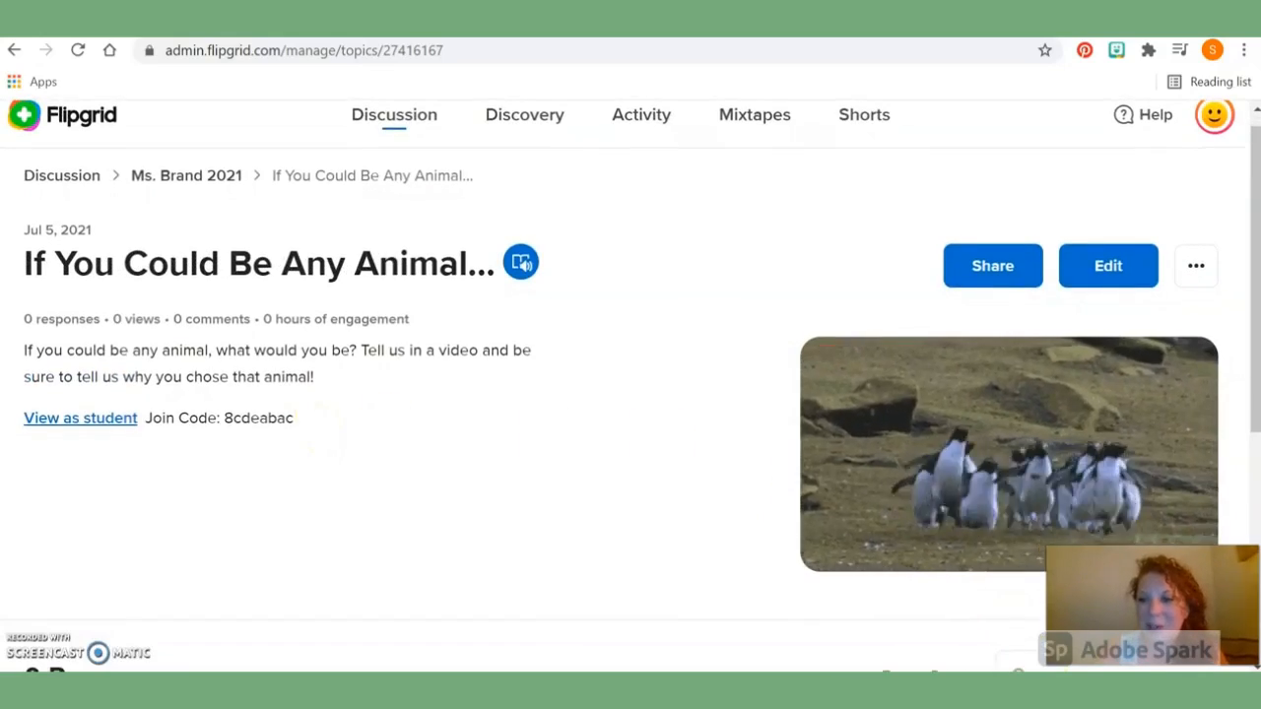